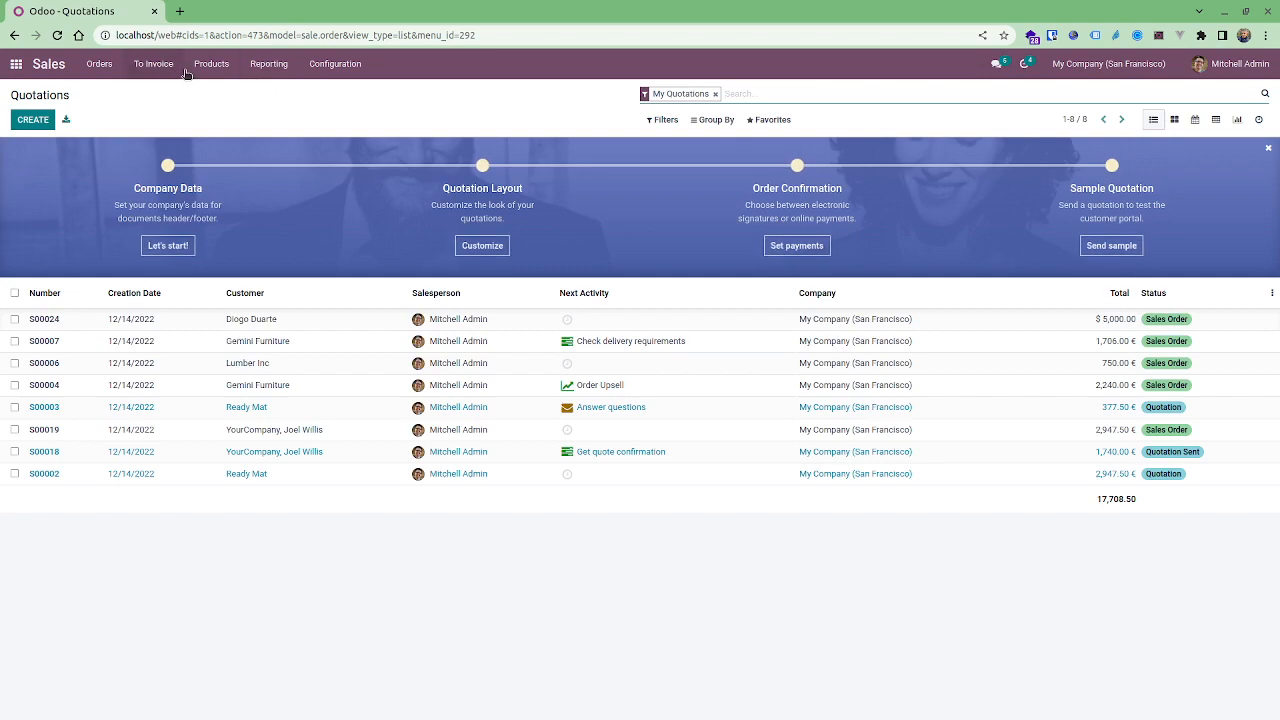
Open the Kitchen 014 product and view its inventory settings.
{"action": "left_click", "coordinate": [204, 103]}
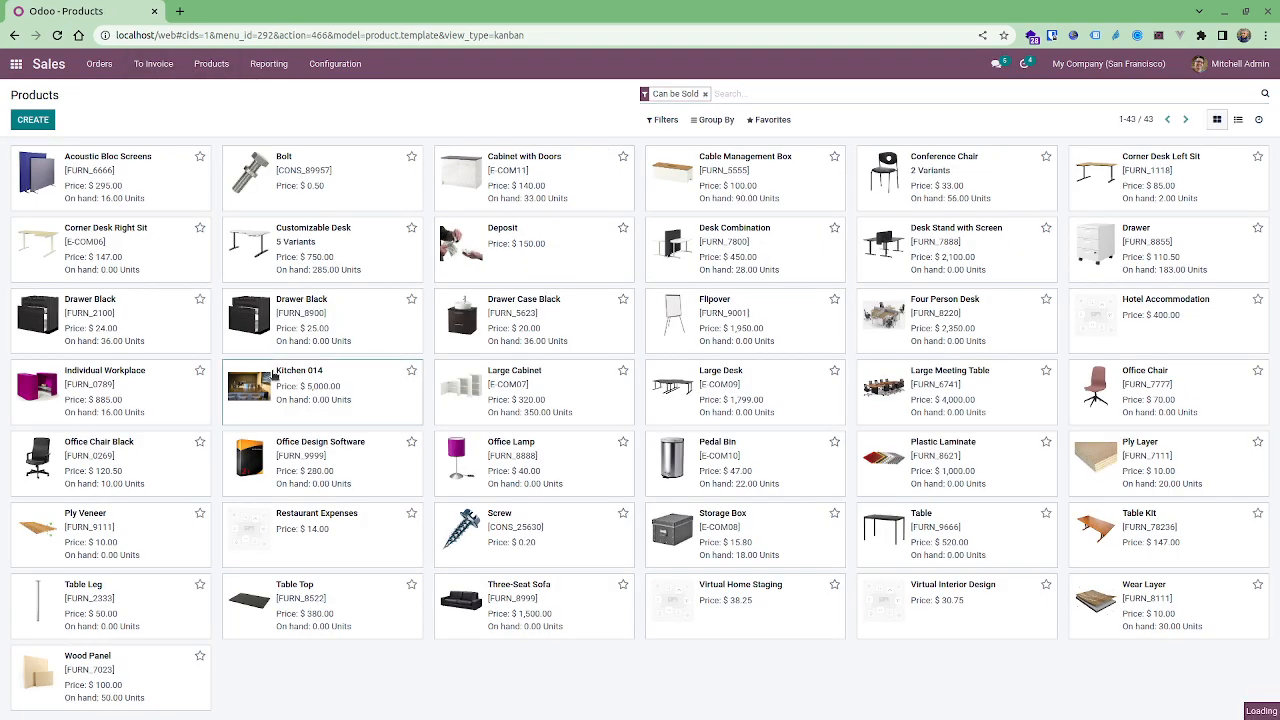
{"action": "left_click", "coordinate": [275, 373]}
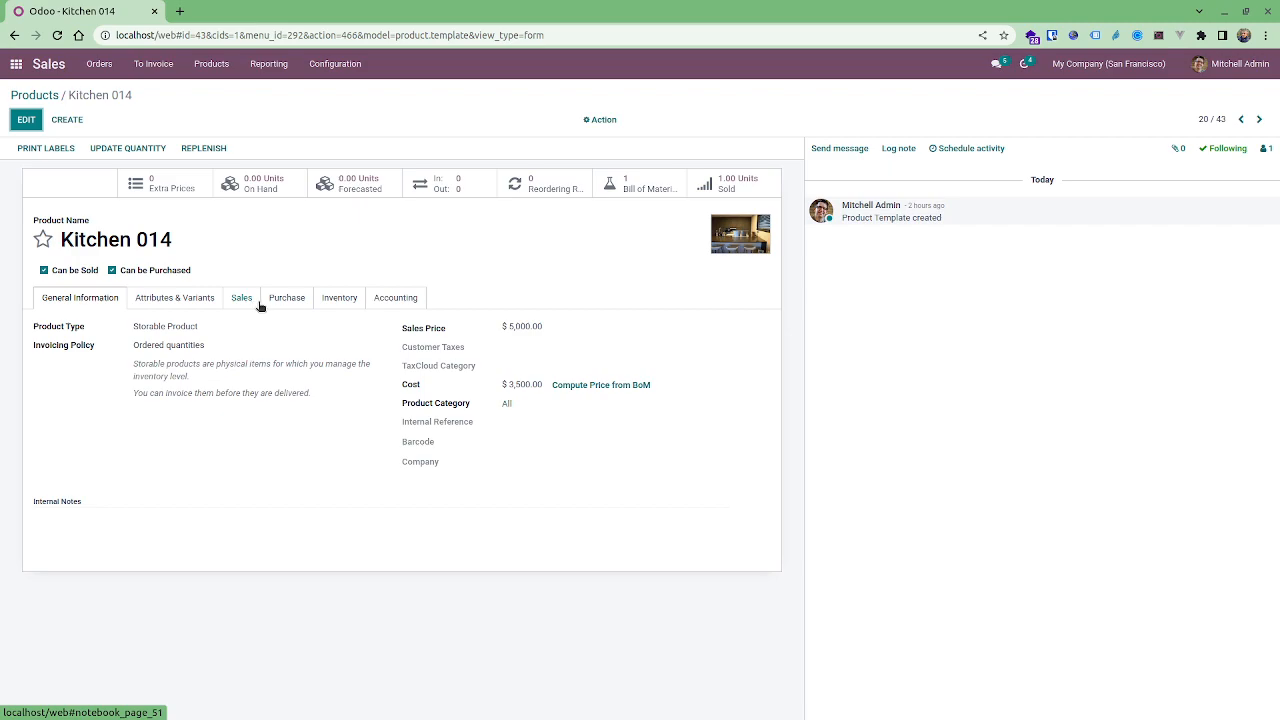
{"action": "left_click", "coordinate": [333, 303]}
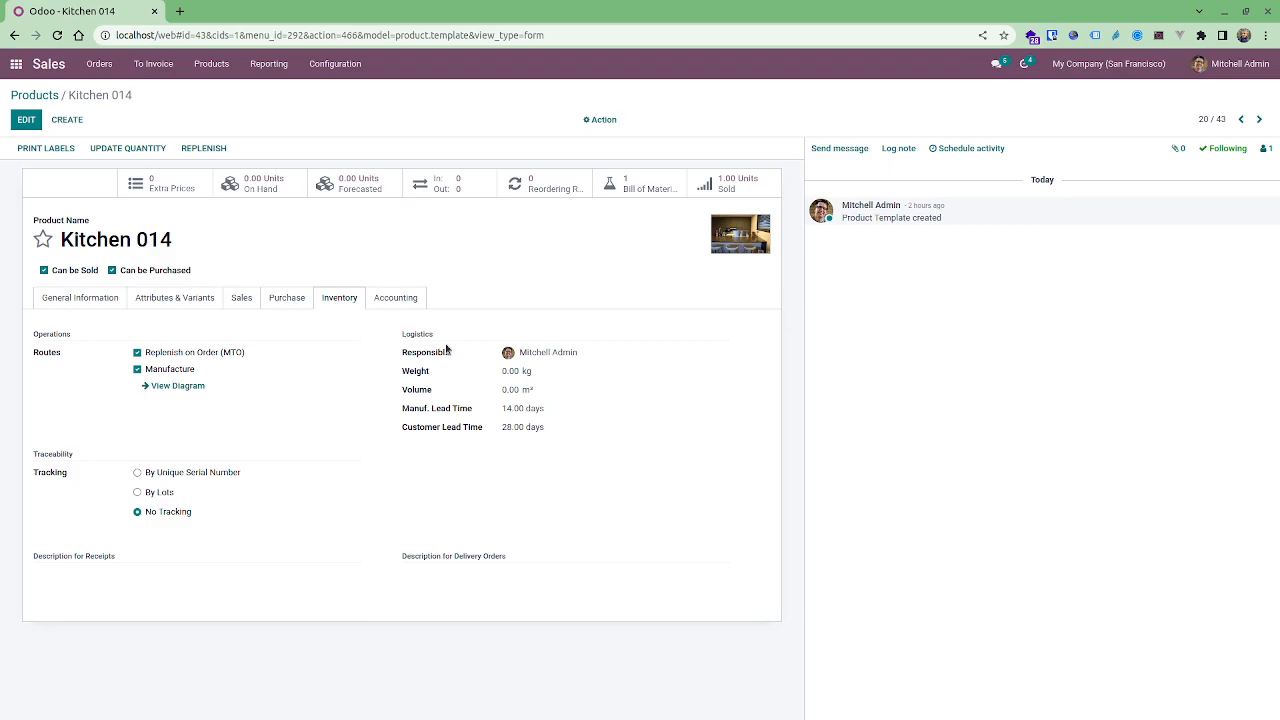
{"action": "left_click", "coordinate": [104, 65]}
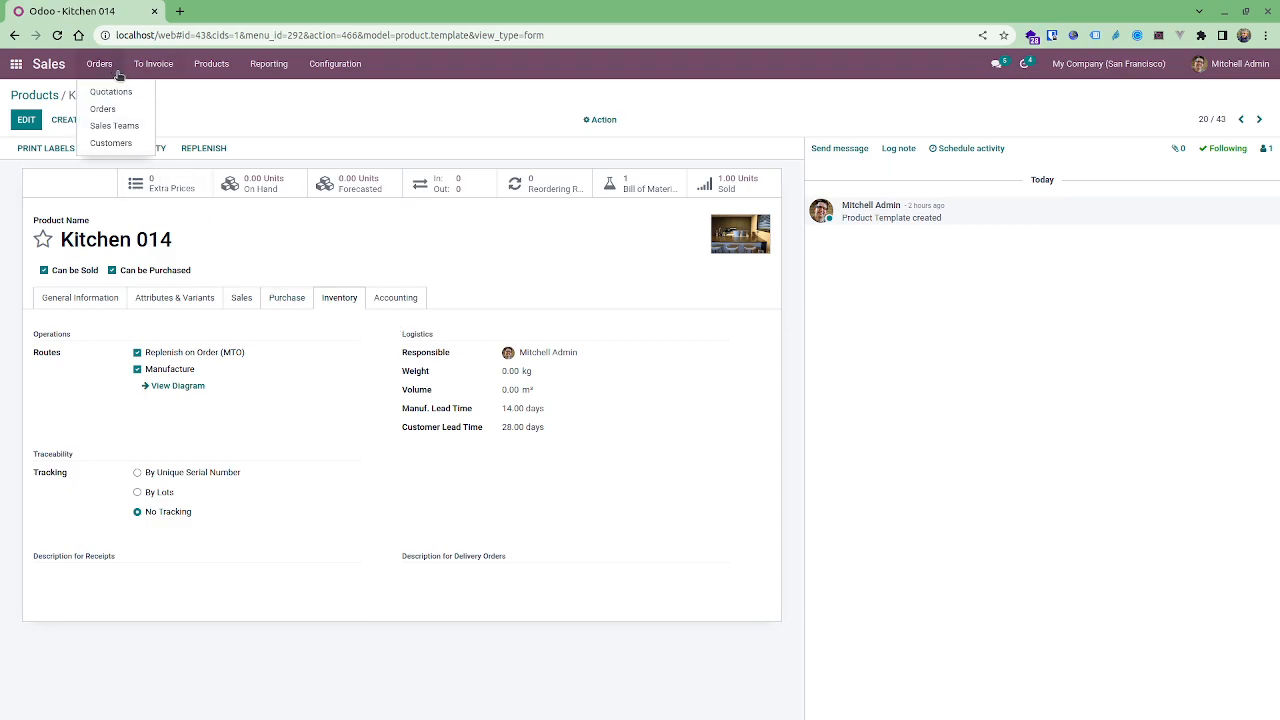
{"action": "left_click", "coordinate": [110, 92]}
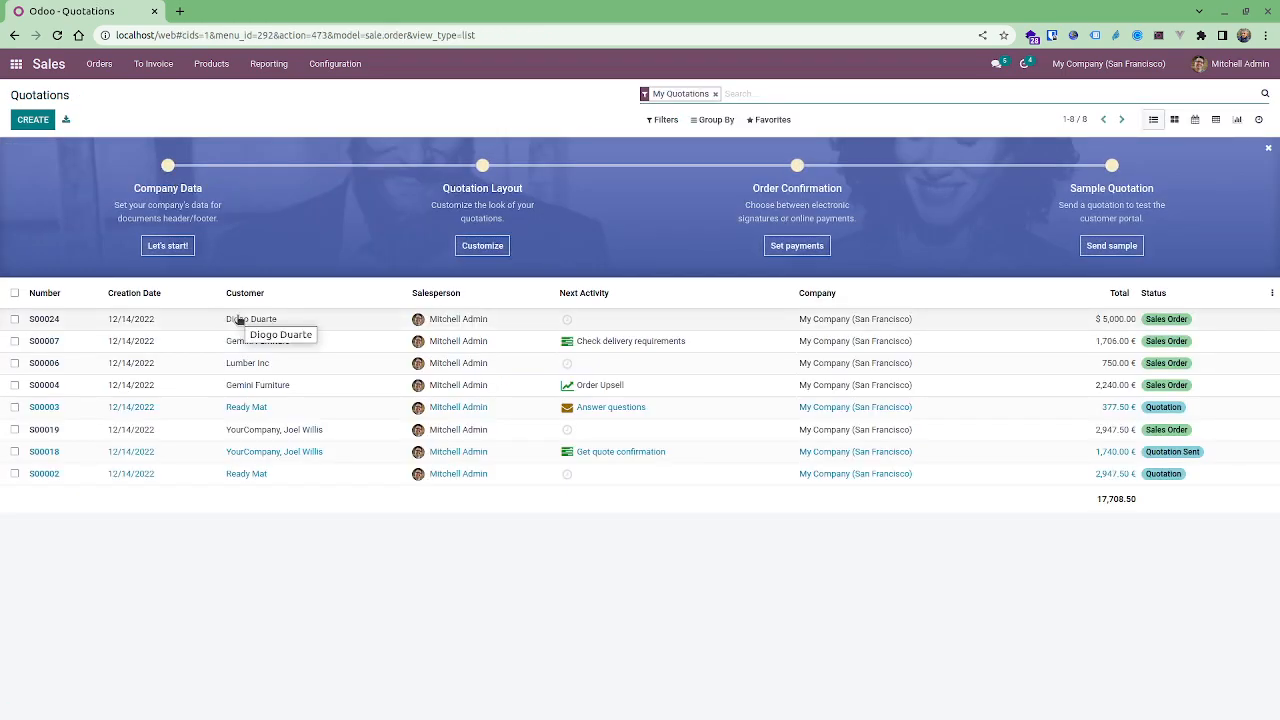
{"action": "left_click", "coordinate": [38, 121]}
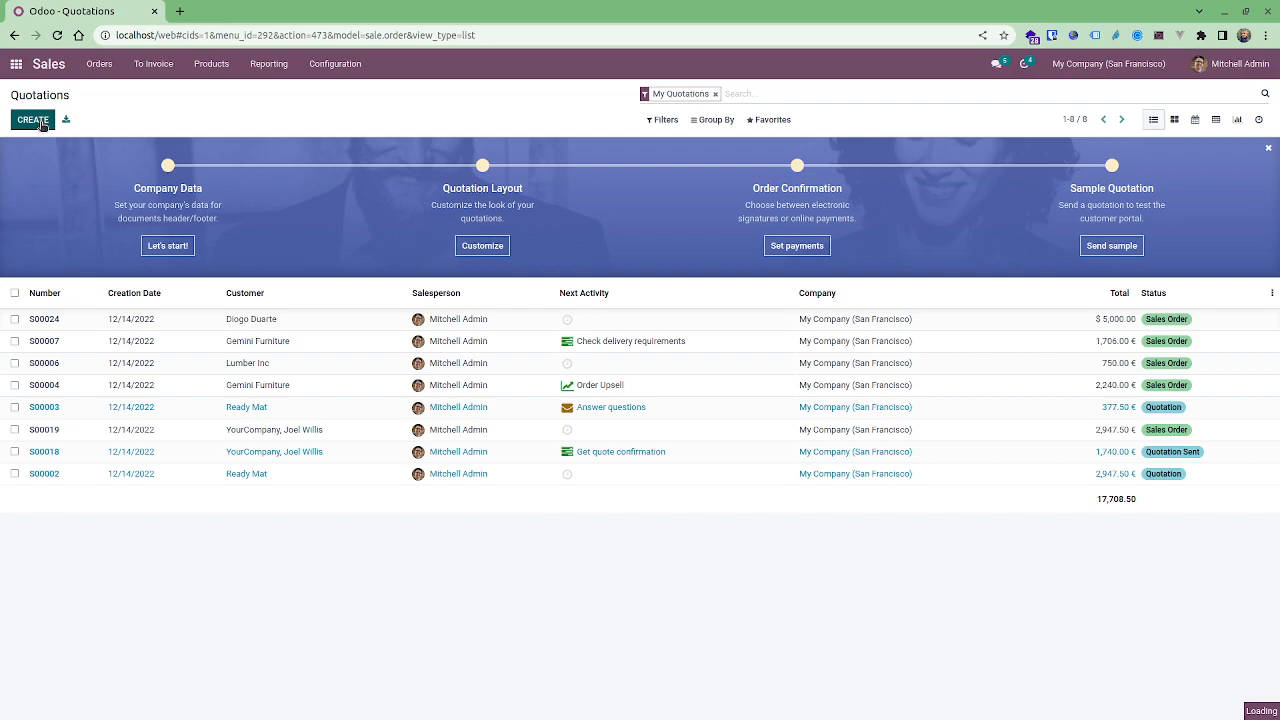
{"action": "type", "text": "dio"}
{"action": "key", "text": "Return"}
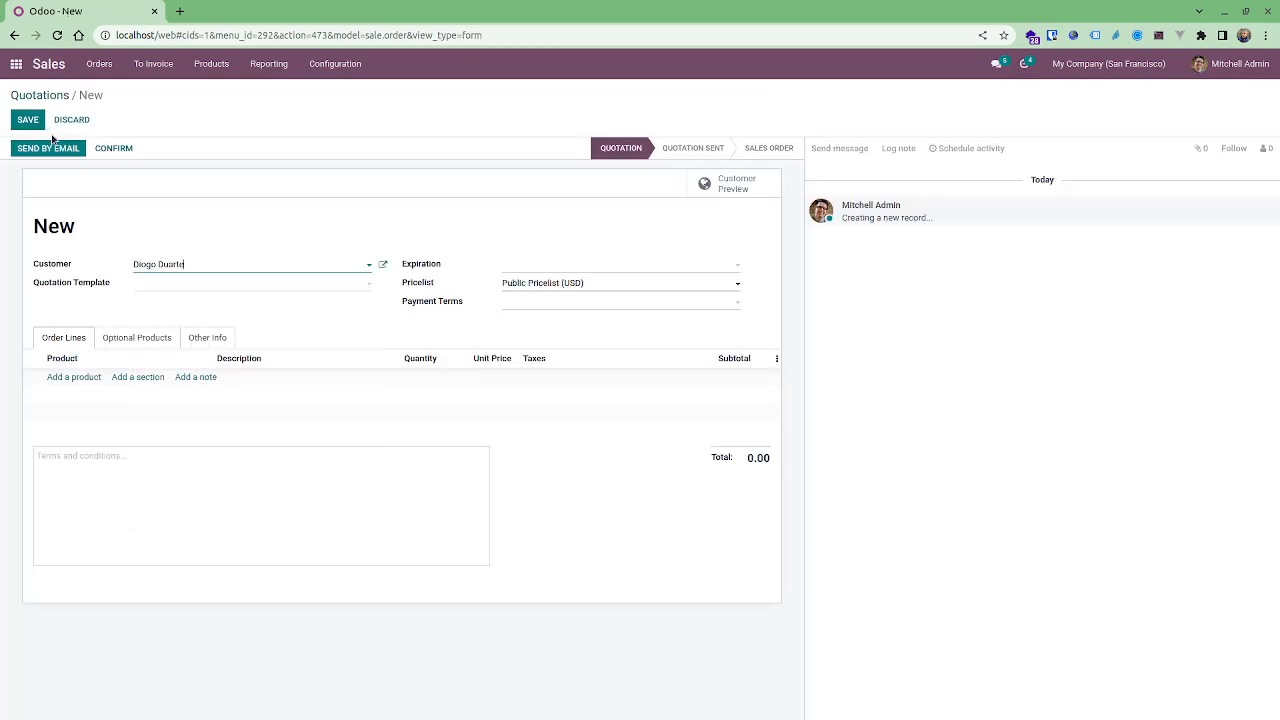
Add Kitchen 014 as a product line on the quotation.
{"action": "left_click", "coordinate": [58, 380]}
{"action": "type", "text": "kit"}
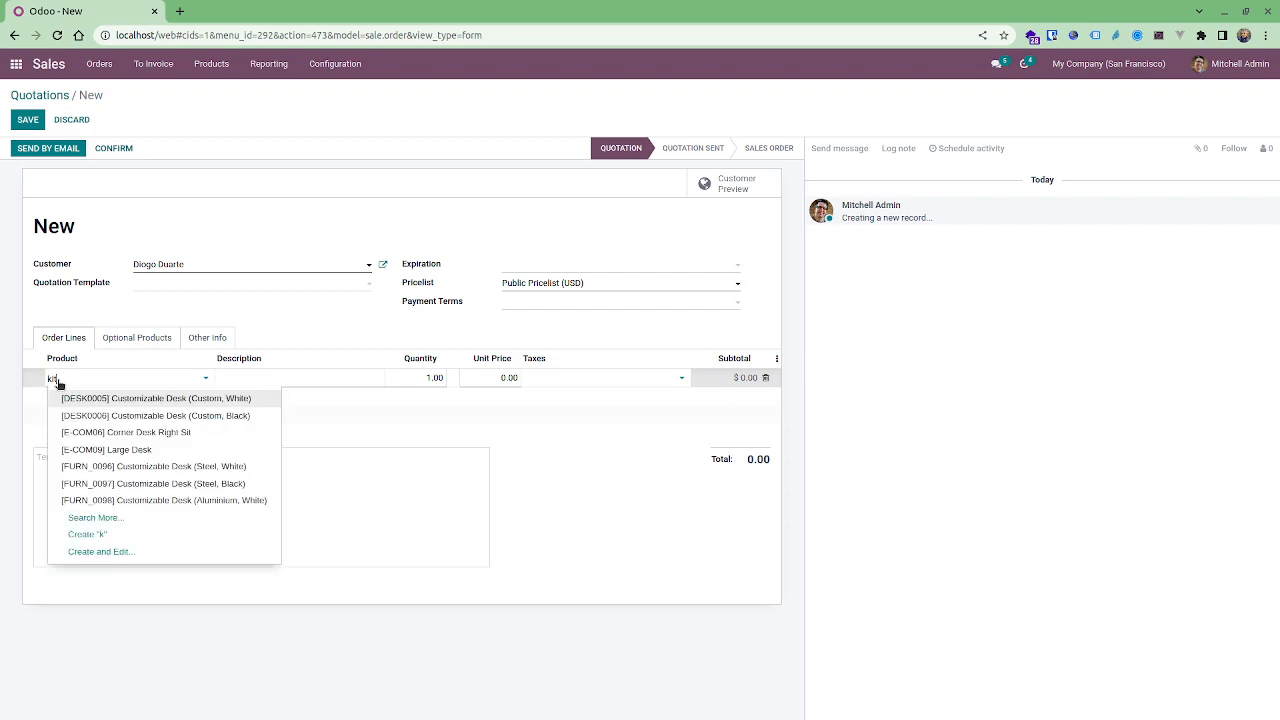
{"action": "key", "text": "Down"}
{"action": "key", "text": "Return"}
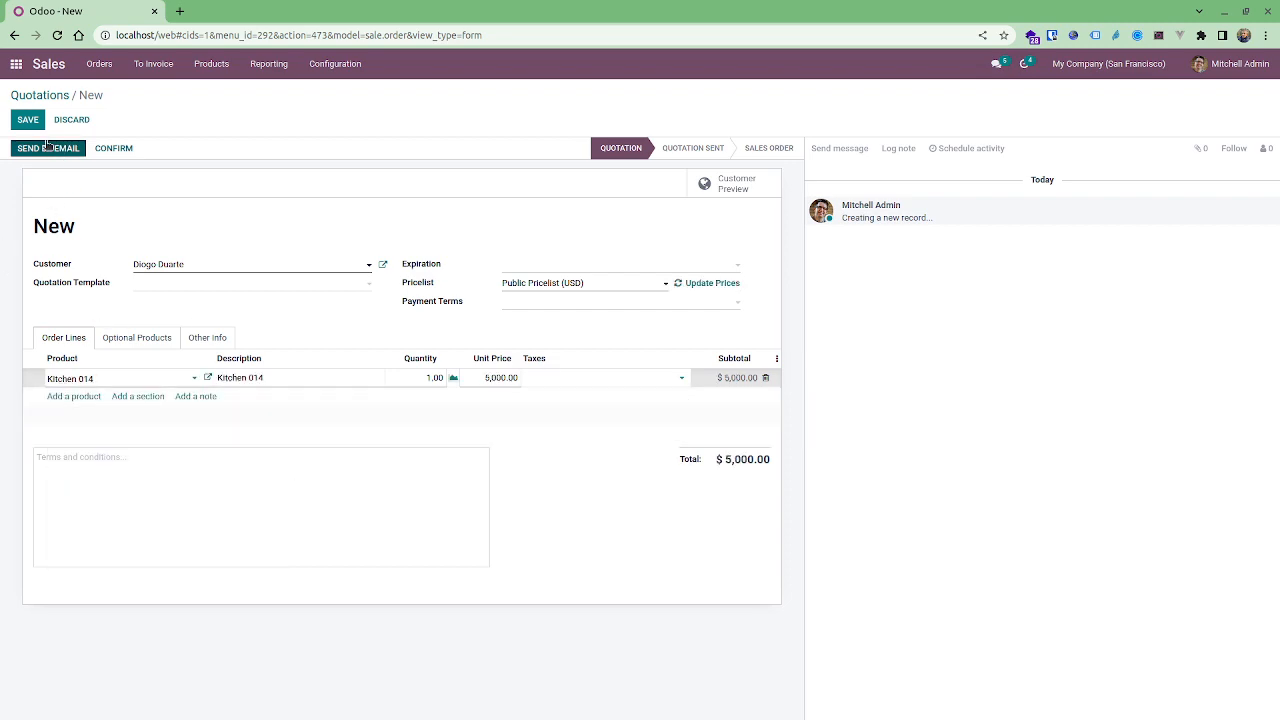
Duplicate the browser tab holding the quotation.
{"action": "right_click", "coordinate": [92, 20]}
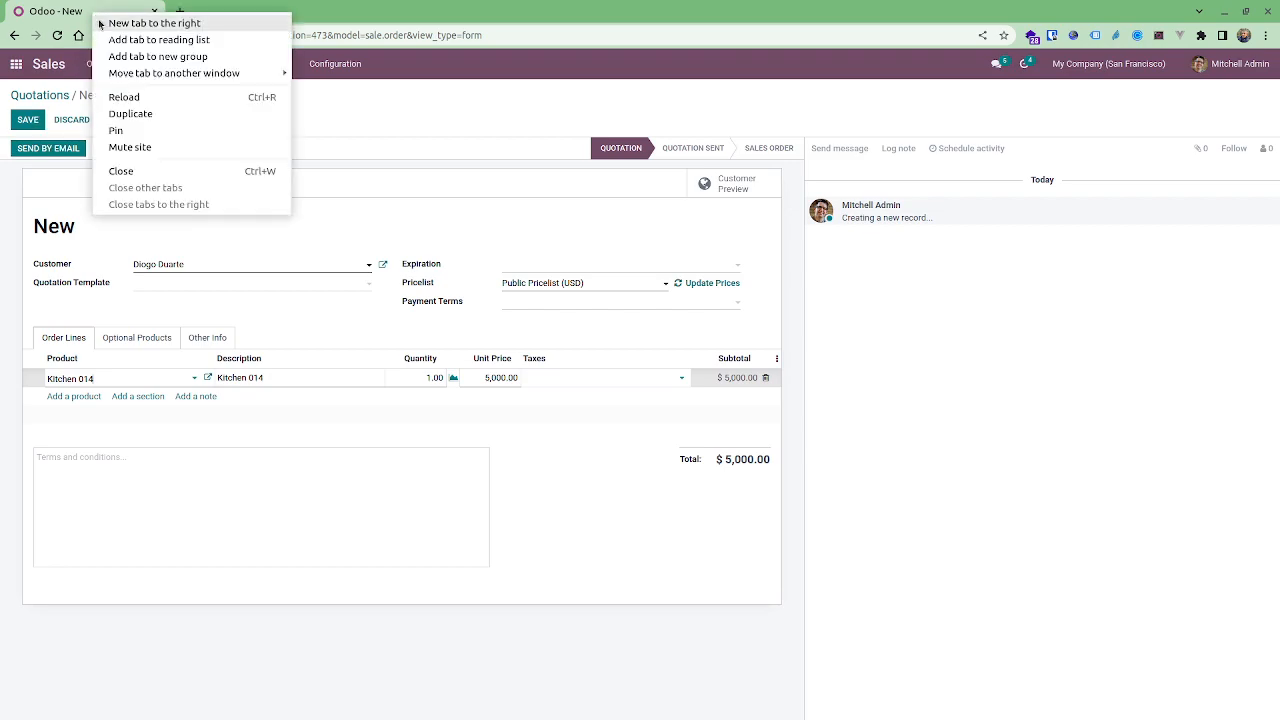
{"action": "left_click", "coordinate": [132, 114]}
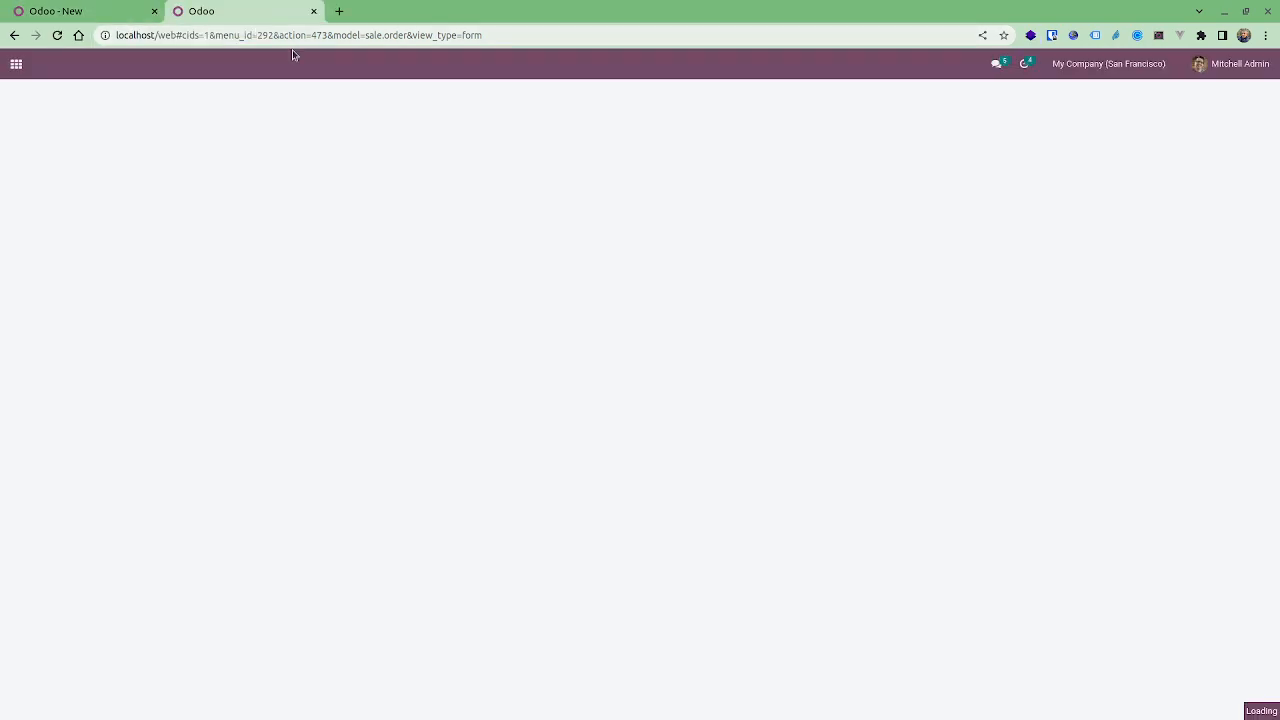
{"action": "left_click", "coordinate": [41, 10]}
{"action": "left_click", "coordinate": [210, 11]}
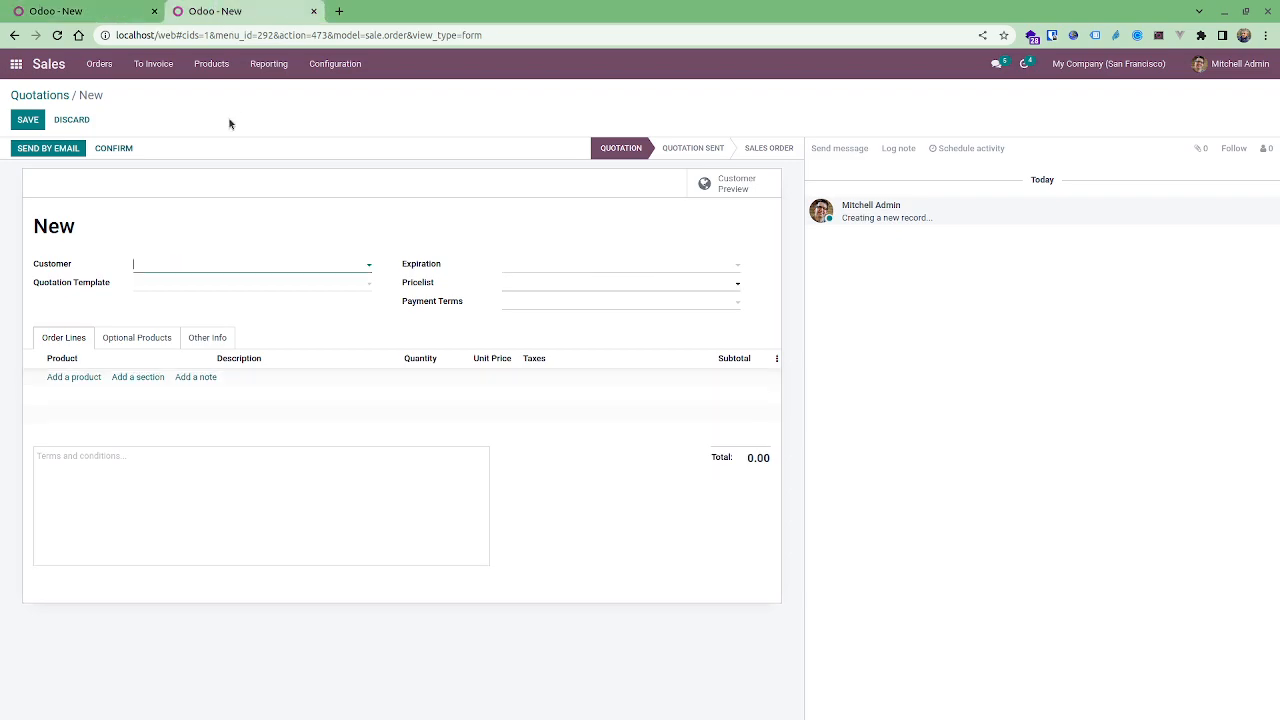
In the new tab, set the Kitchen 014 product's manufacturing lead time to 7 days and save.
{"action": "left_click", "coordinate": [211, 64]}
{"action": "left_click", "coordinate": [212, 88]}
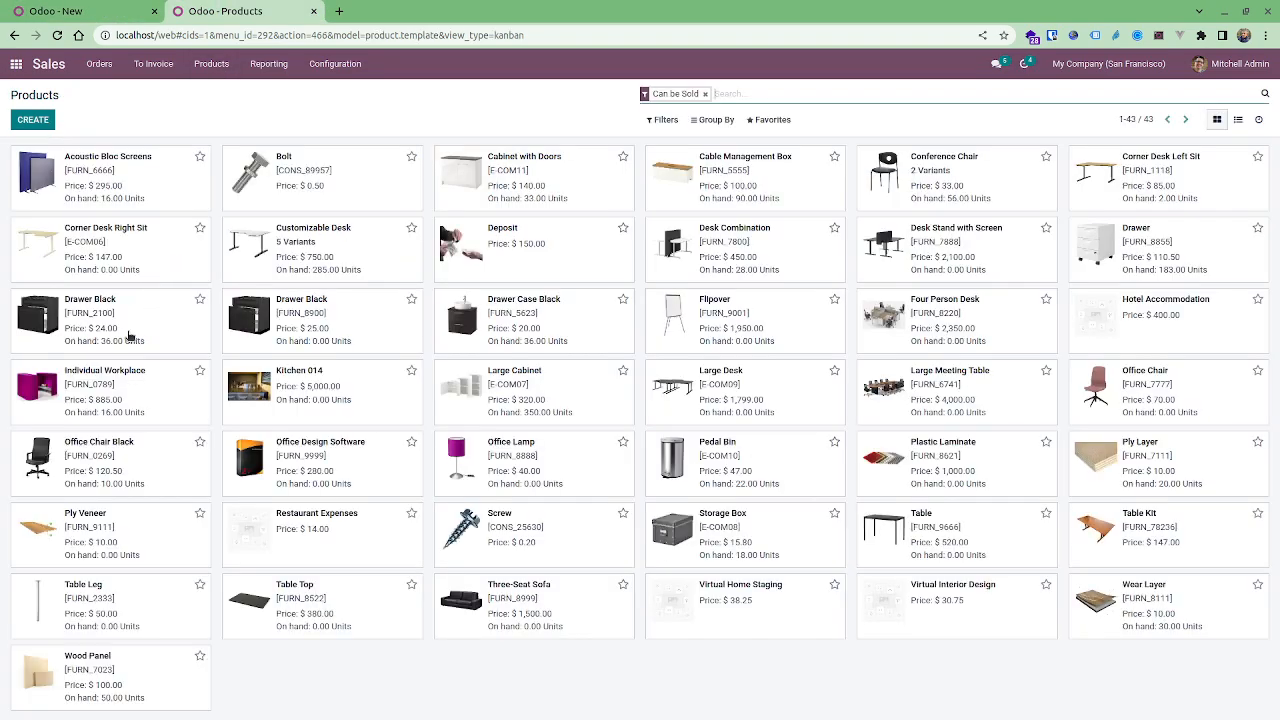
{"action": "left_click", "coordinate": [305, 392]}
{"action": "left_click", "coordinate": [333, 297]}
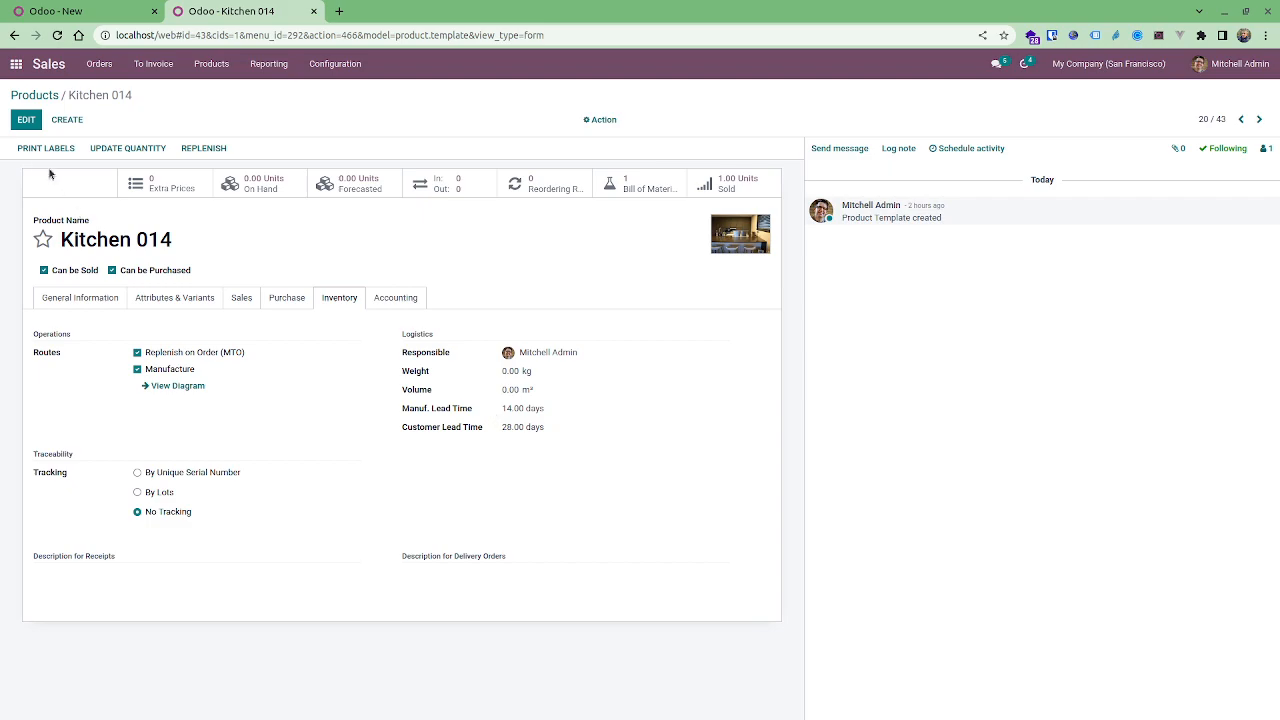
{"action": "left_click", "coordinate": [35, 122]}
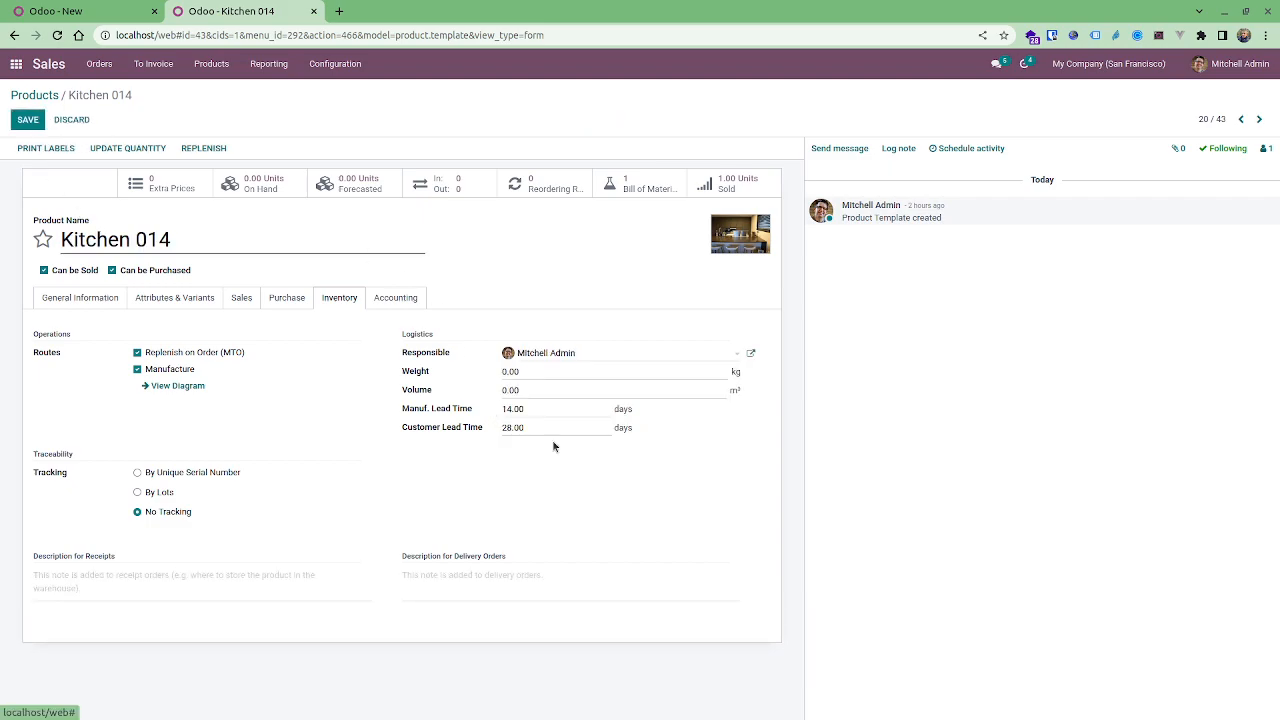
{"action": "left_click_drag", "start_coordinate": [543, 410], "coordinate": [146, 370]}
{"action": "type", "text": "7"}
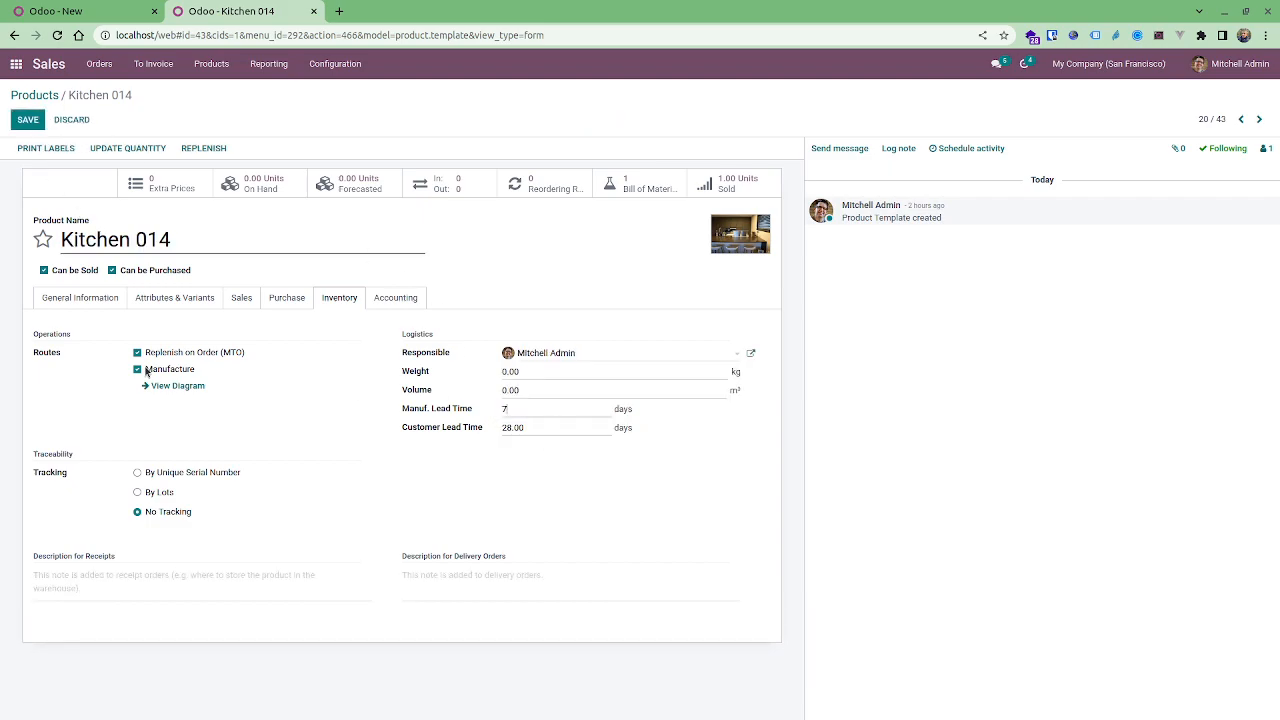
{"action": "left_click", "coordinate": [26, 122]}
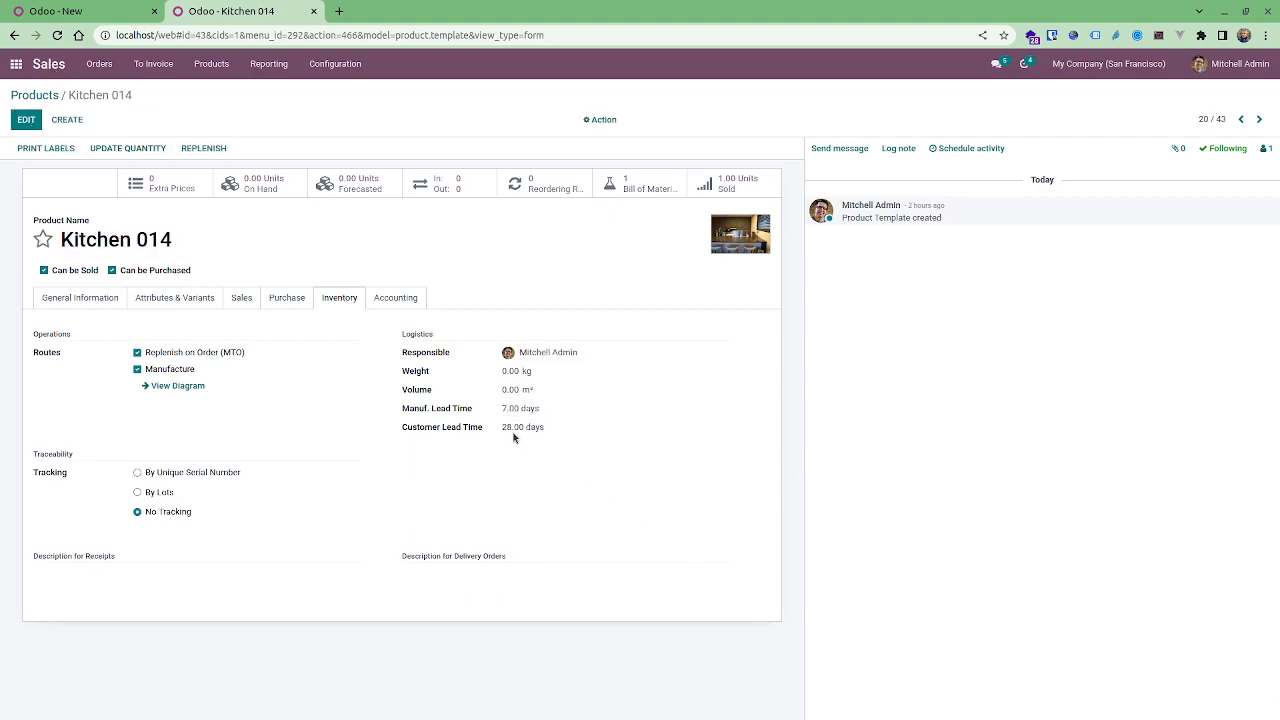
Back on the quotation, delete the order line and add Kitchen 014 again.
{"action": "left_click", "coordinate": [134, 17]}
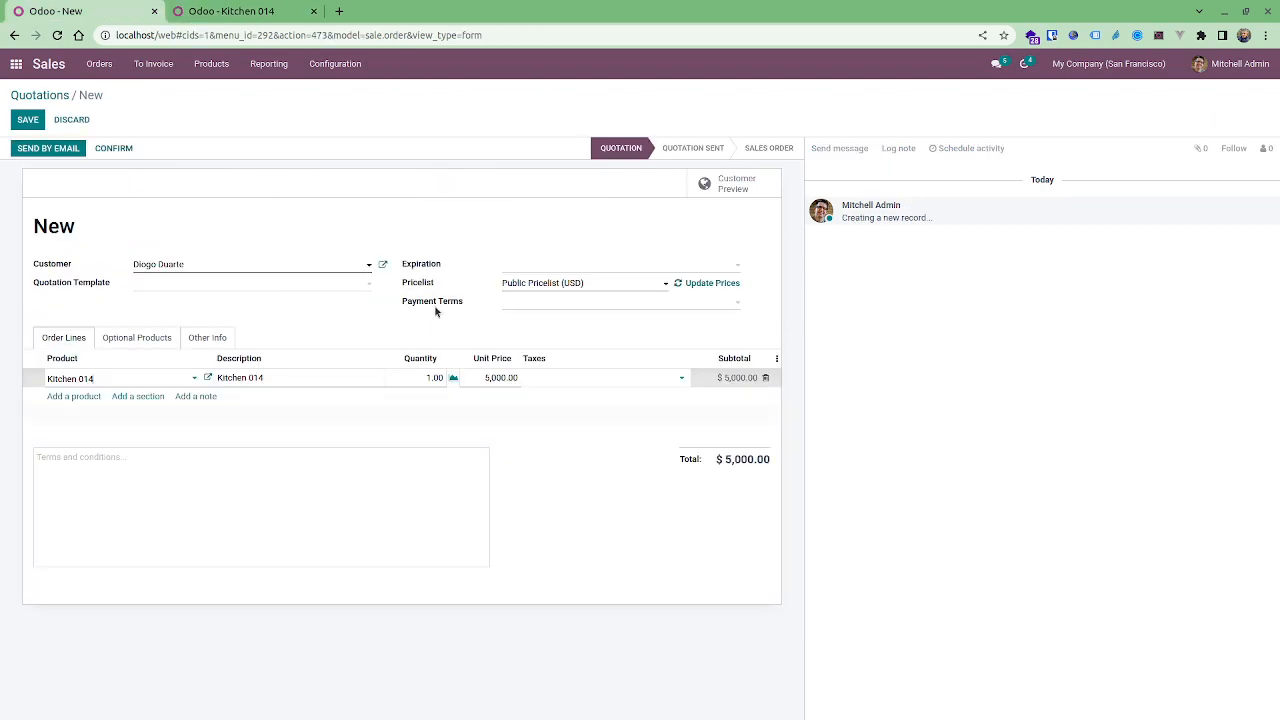
{"action": "left_click", "coordinate": [766, 377]}
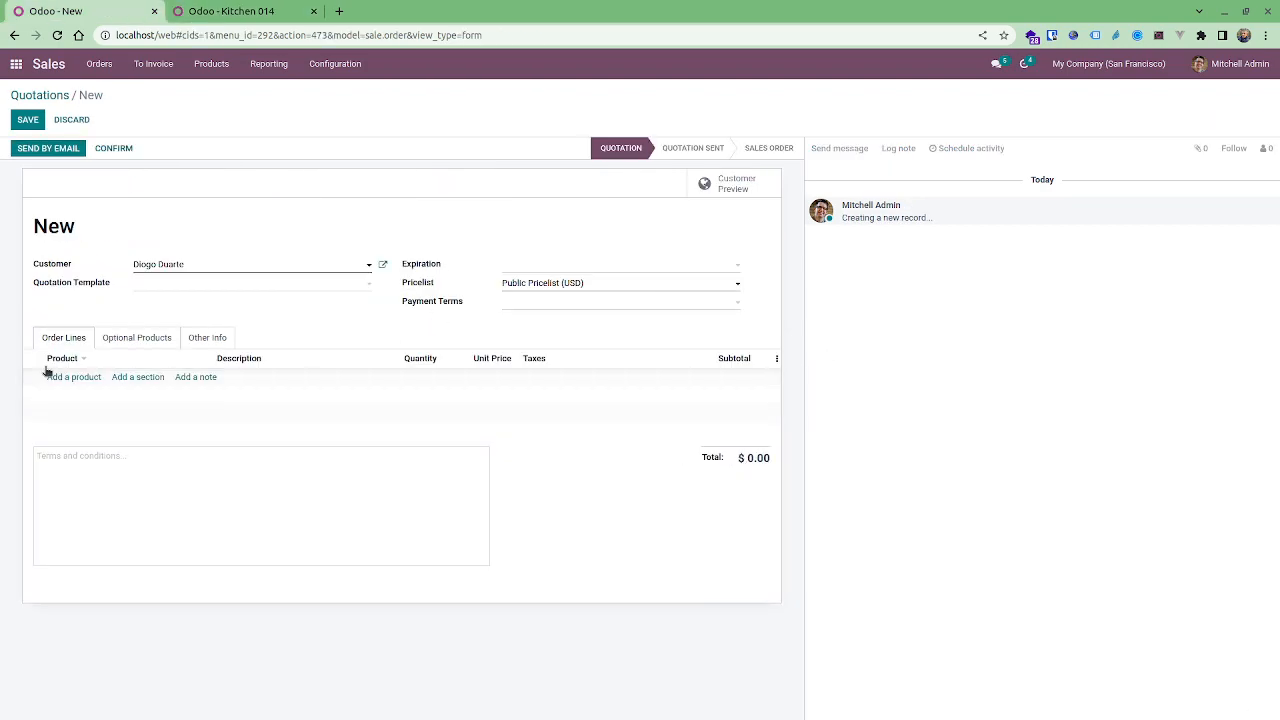
{"action": "left_click", "coordinate": [55, 377]}
{"action": "type", "text": "kit"}
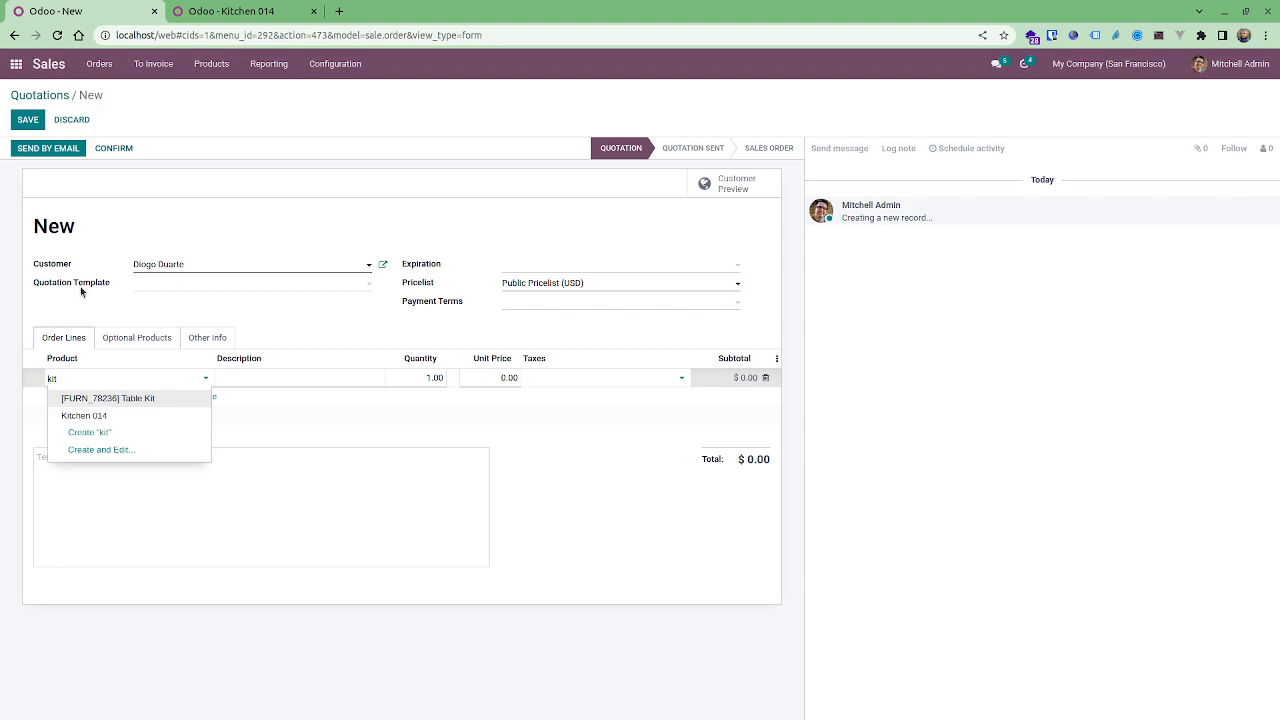
{"action": "key", "text": "Down"}
{"action": "key", "text": "Return"}
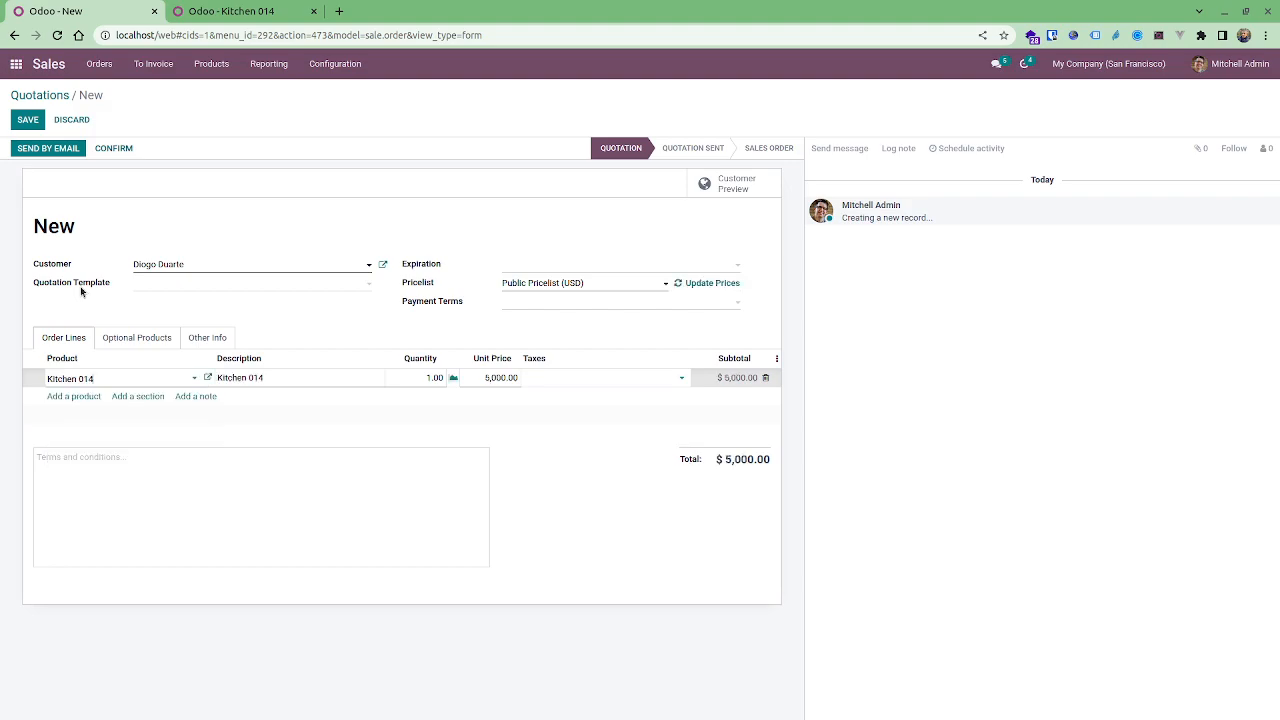
Show and then hide the Lead Time column of the order lines.
{"action": "left_click", "coordinate": [776, 359]}
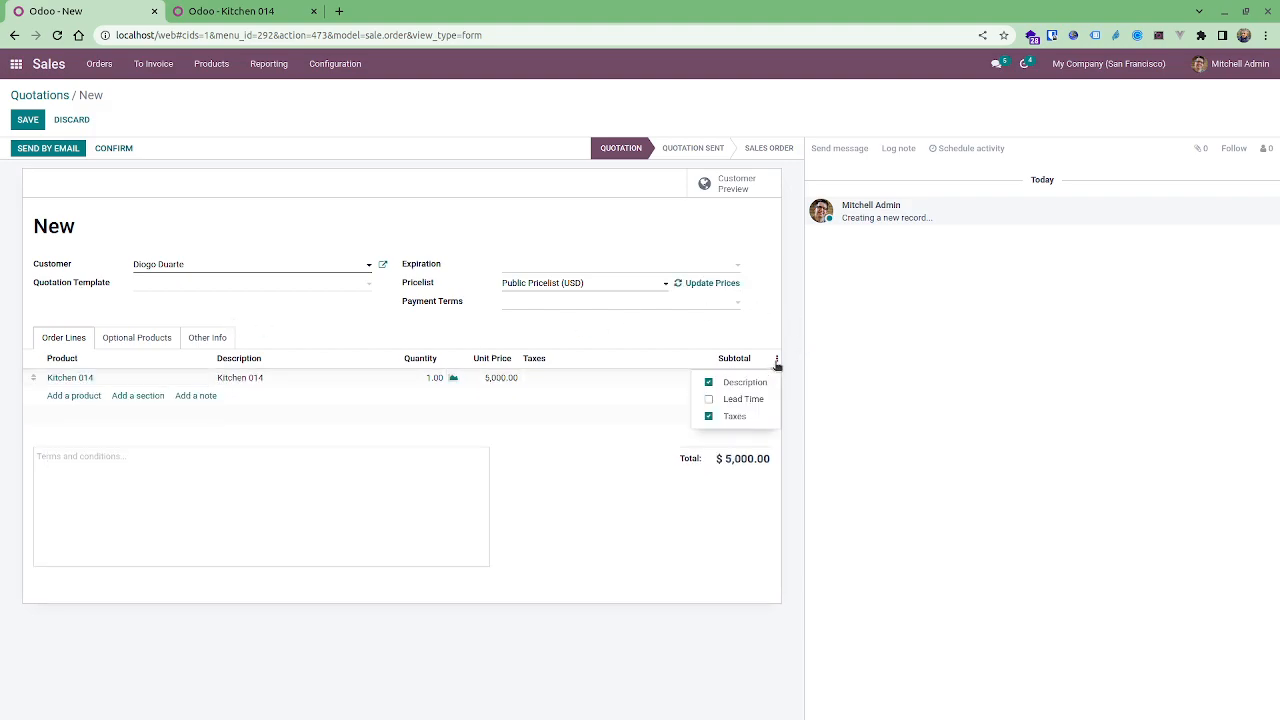
{"action": "left_click", "coordinate": [764, 398]}
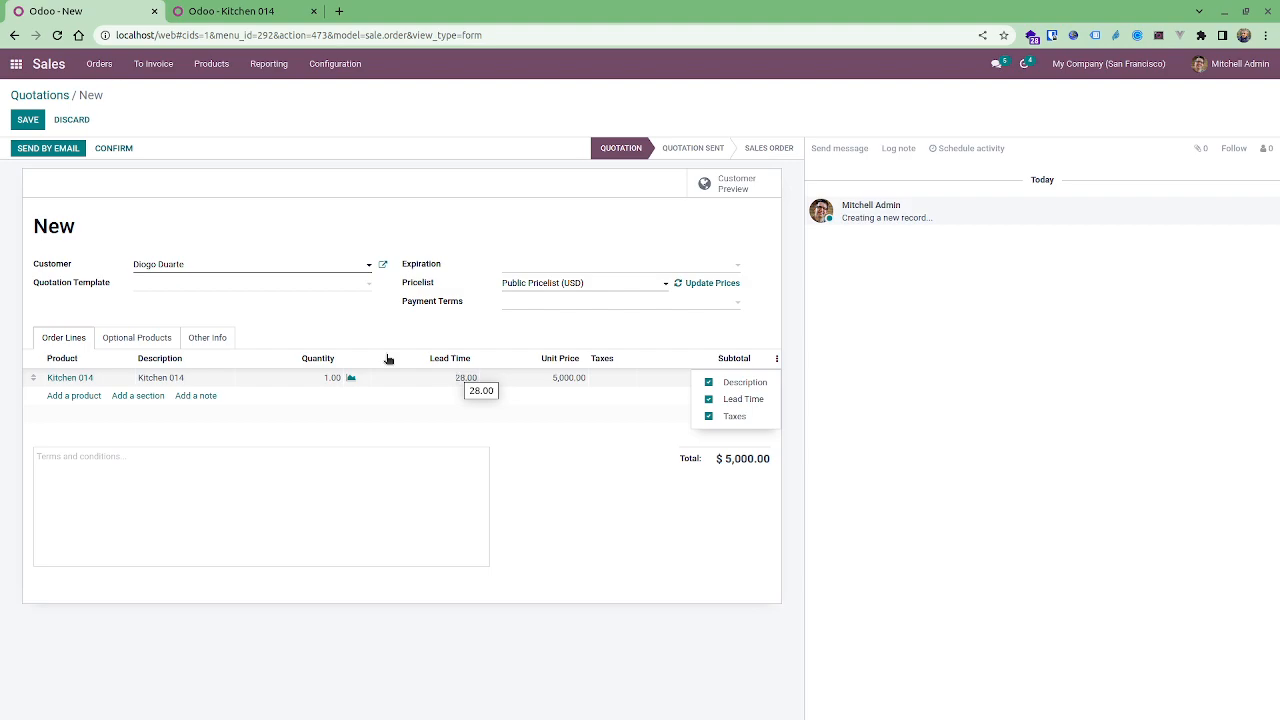
{"action": "left_click", "coordinate": [758, 399]}
Save the quotation and open its Other Info details for editing.
{"action": "left_click", "coordinate": [28, 121]}
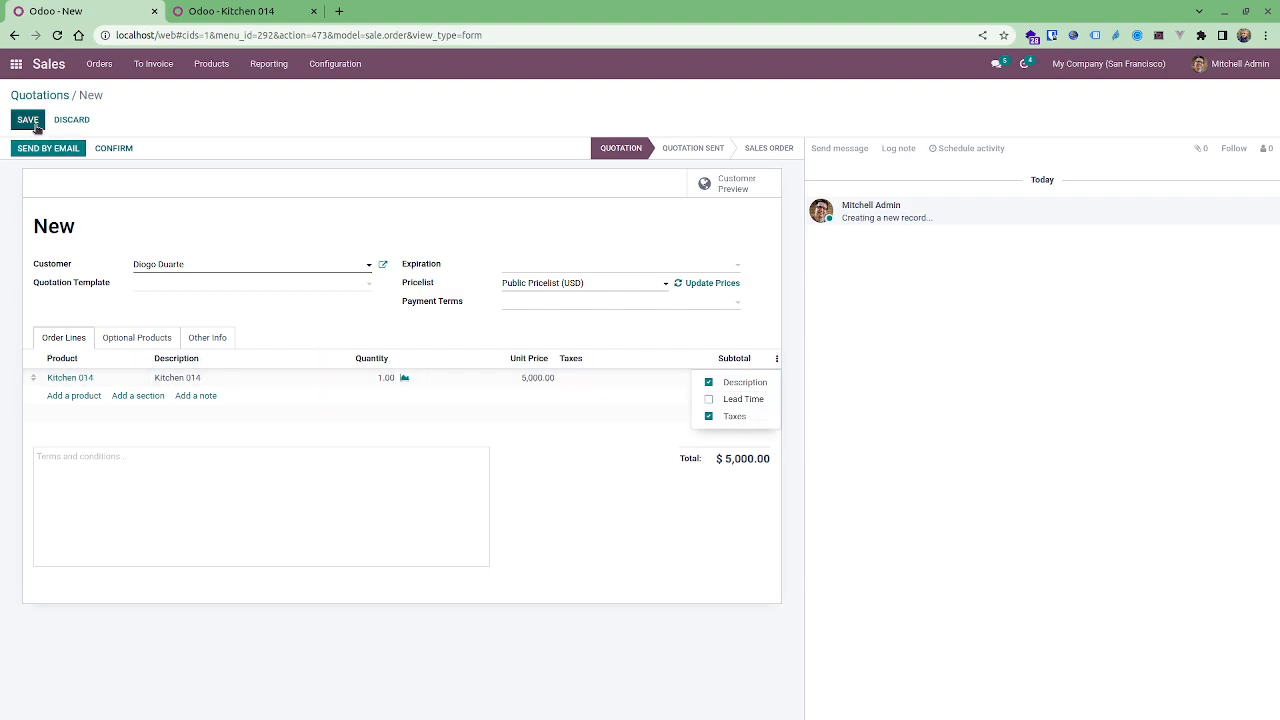
{"action": "left_click", "coordinate": [187, 339]}
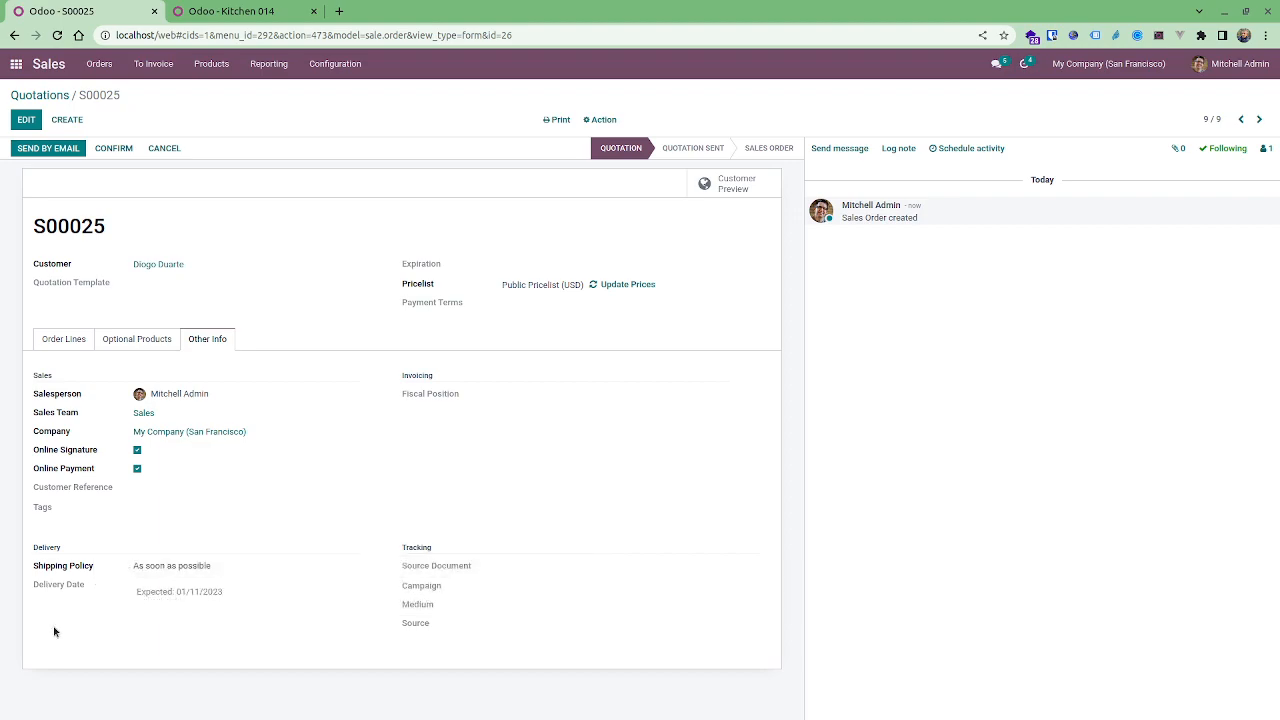
{"action": "mouse_move", "coordinate": [52, 588]}
{"action": "left_click", "coordinate": [26, 119]}
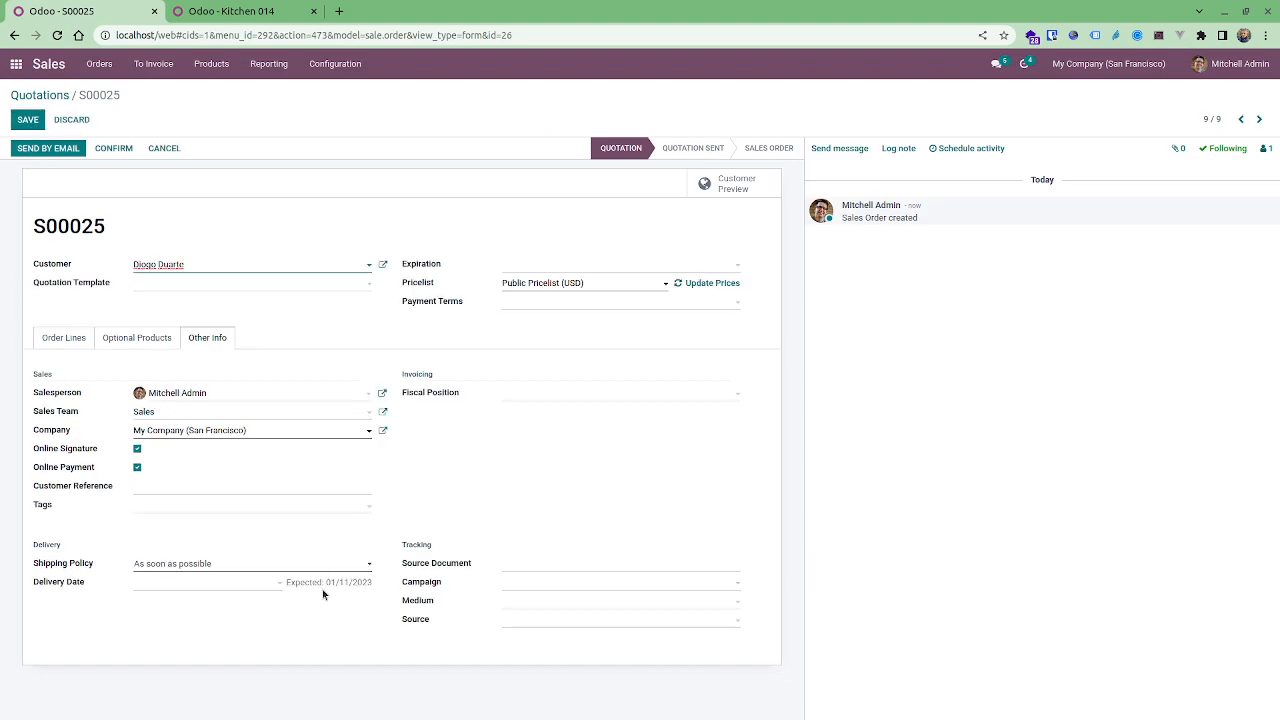
Set the delivery date to 01/22/2023 08:00:00.
{"action": "left_click", "coordinate": [255, 582]}
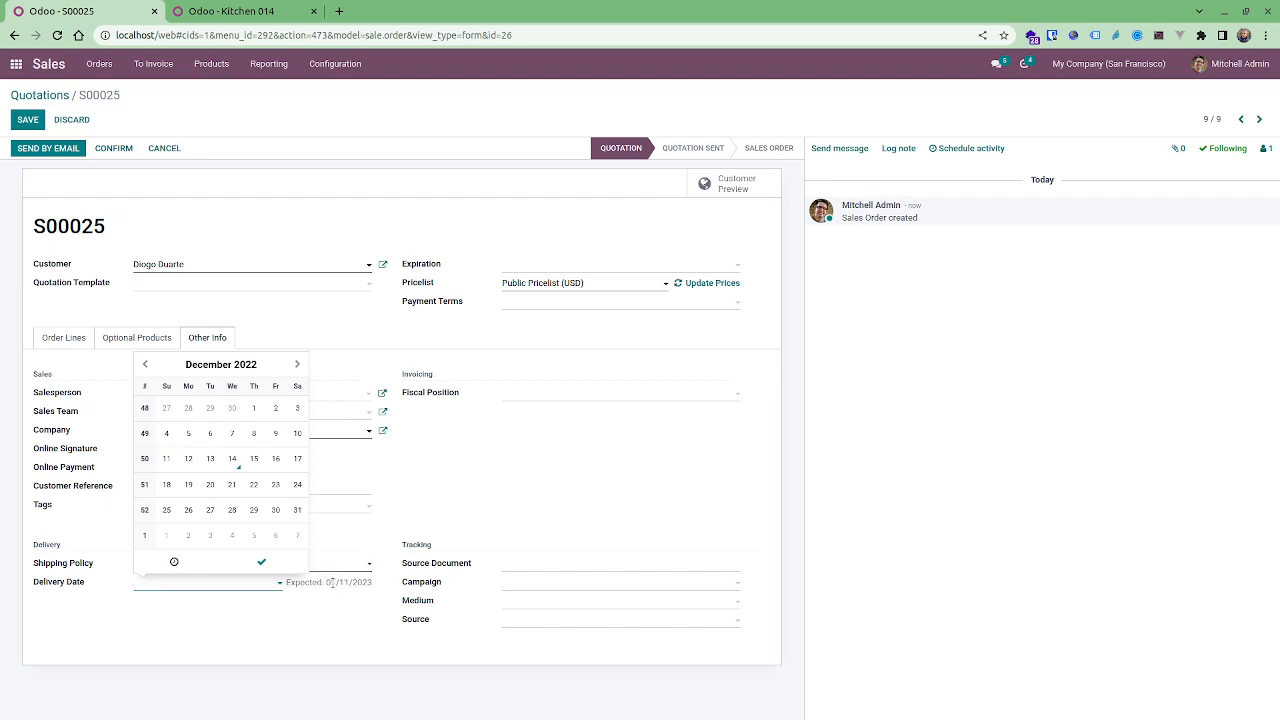
{"action": "left_click", "coordinate": [297, 366]}
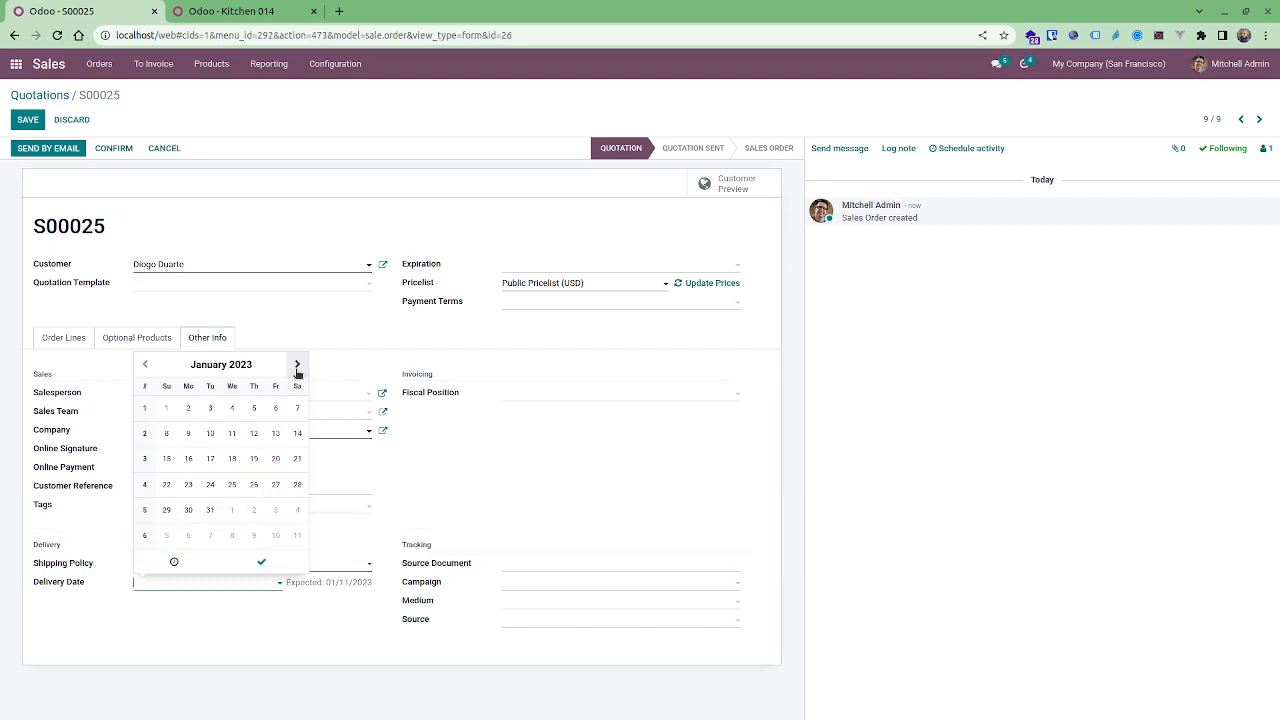
{"action": "left_click", "coordinate": [145, 365]}
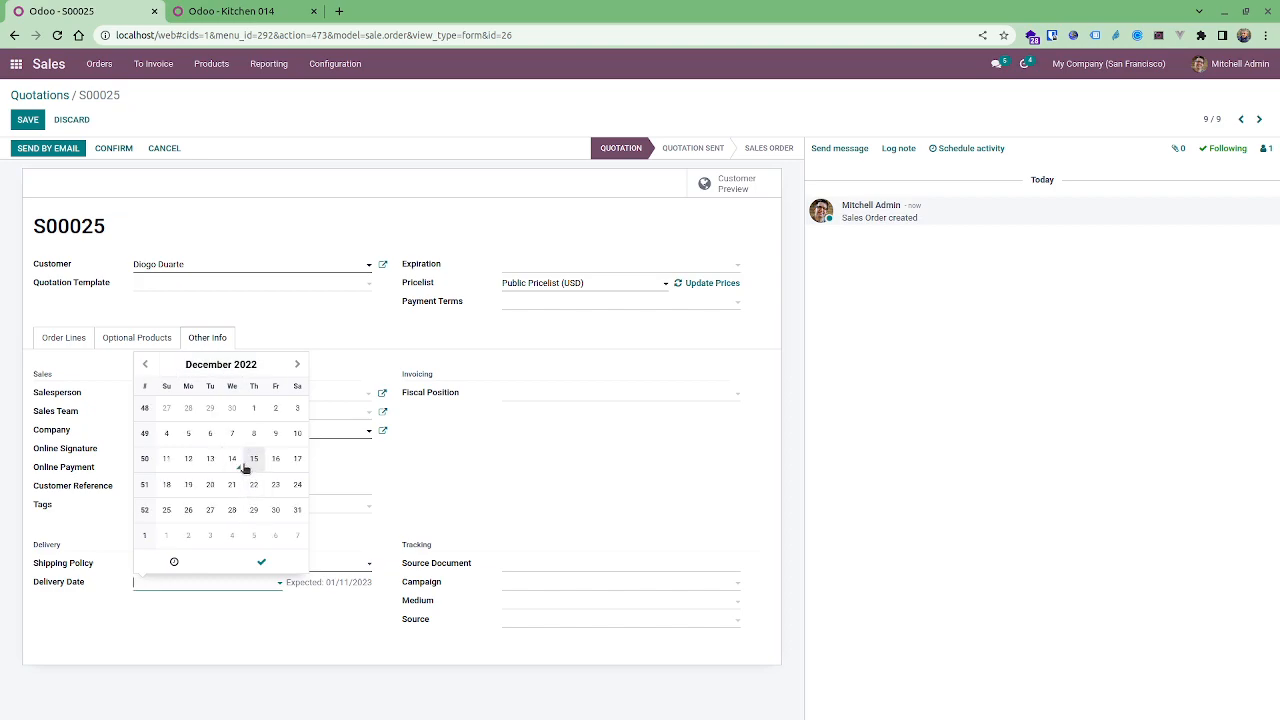
{"action": "left_click", "coordinate": [297, 365]}
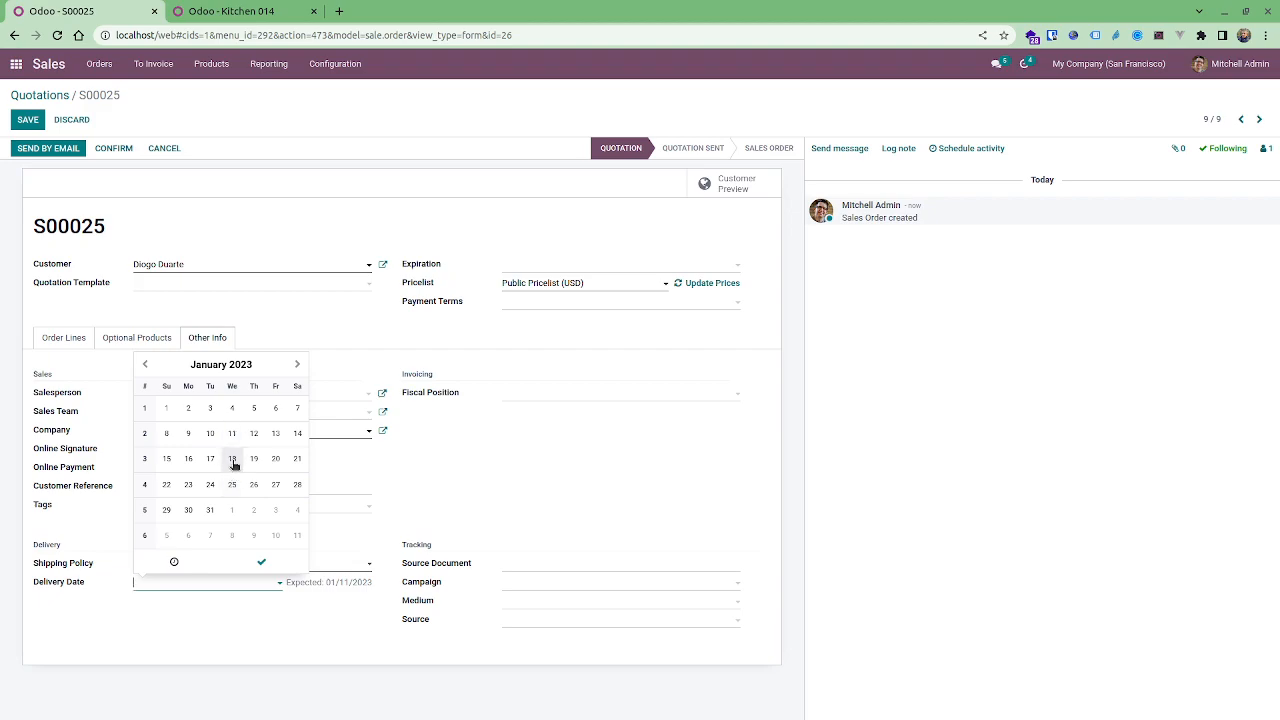
{"action": "left_click", "coordinate": [167, 485]}
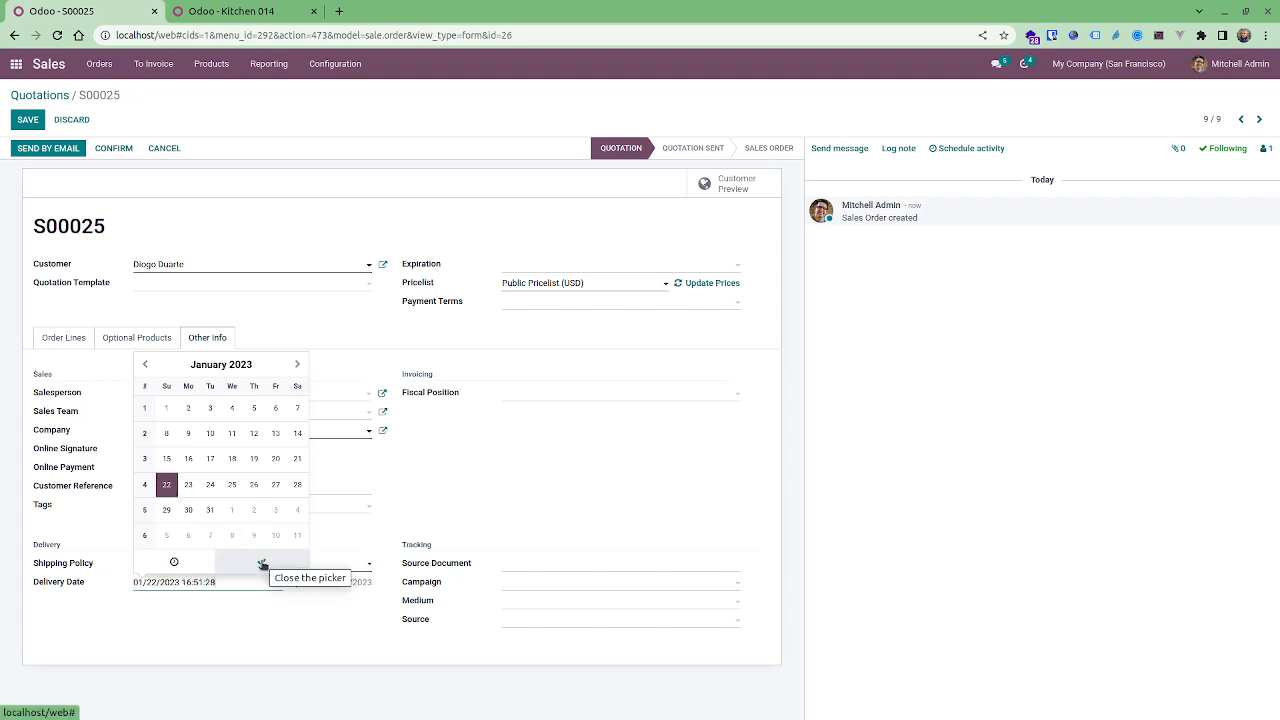
{"action": "left_click", "coordinate": [174, 562]}
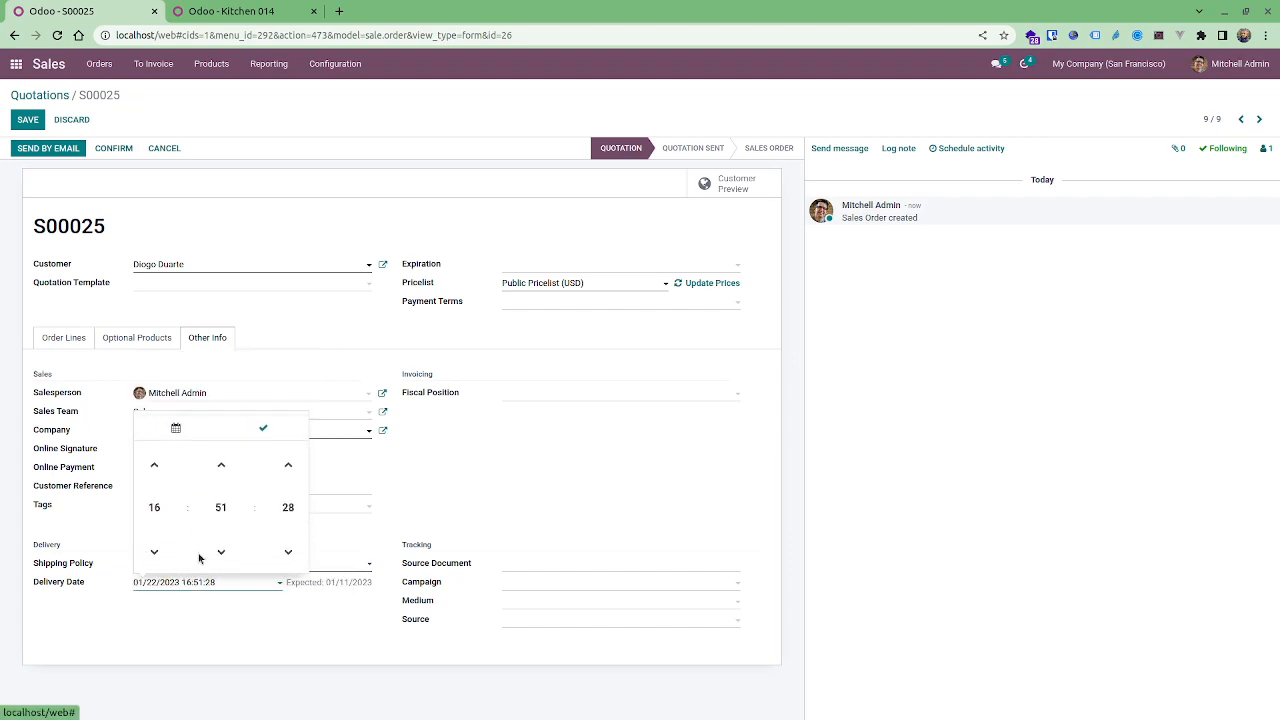
{"action": "left_click", "coordinate": [156, 503]}
{"action": "left_click", "coordinate": [159, 505]}
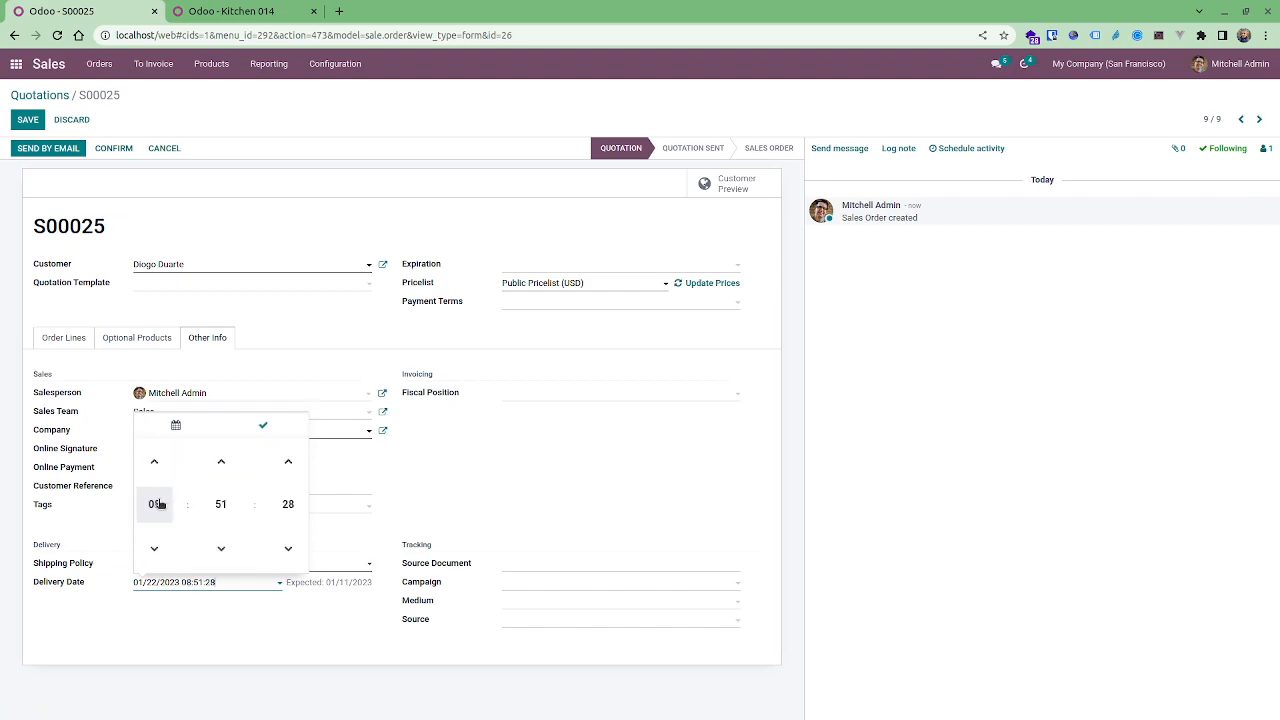
{"action": "left_click", "coordinate": [226, 506]}
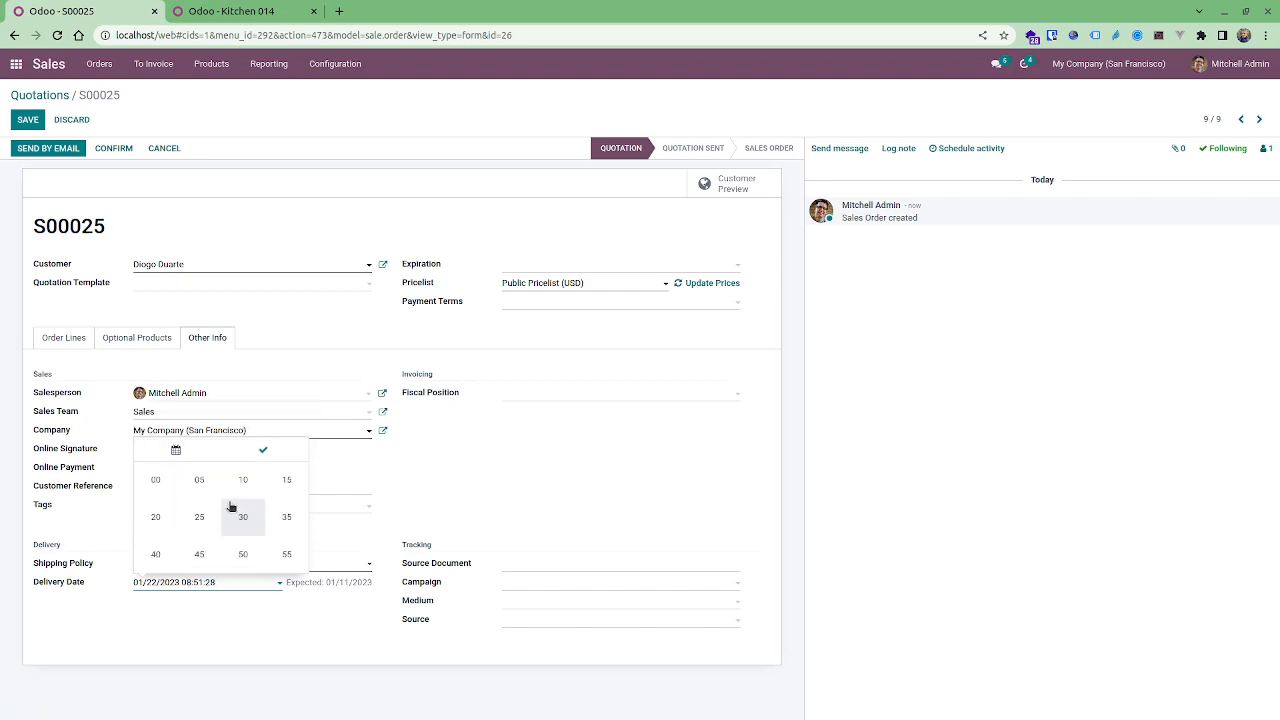
{"action": "left_click", "coordinate": [160, 490]}
{"action": "left_click", "coordinate": [286, 506]}
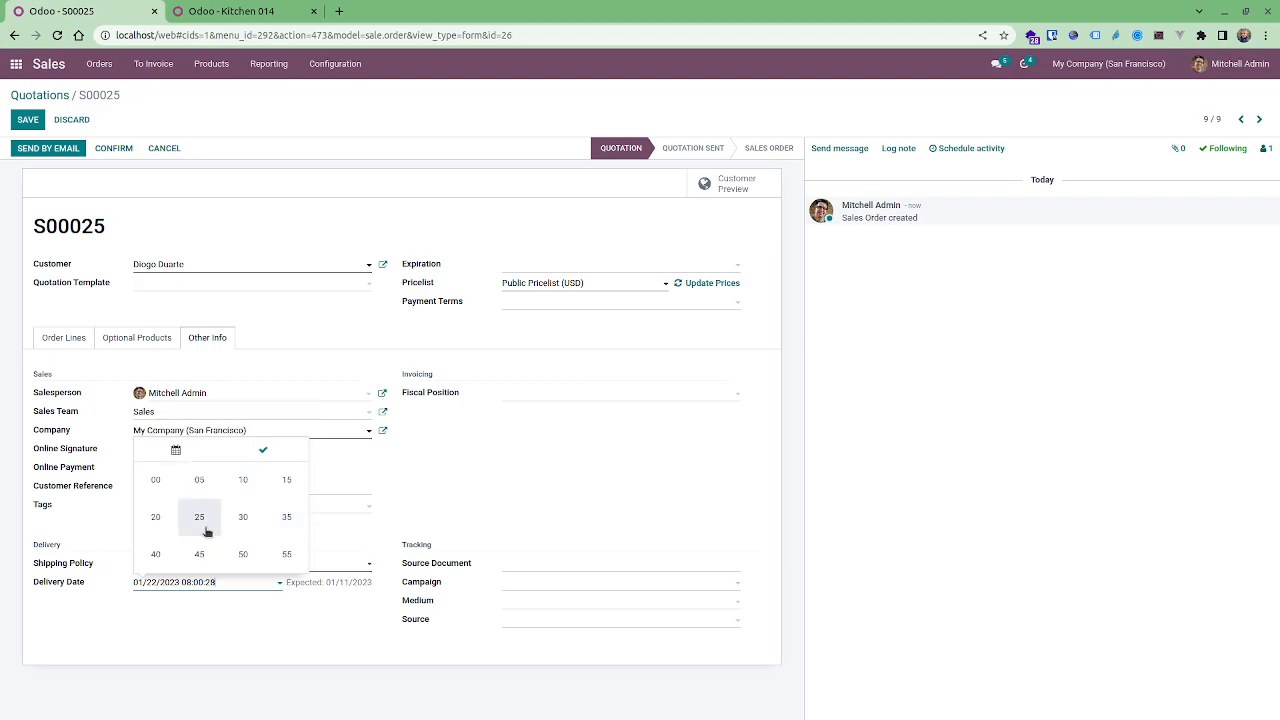
{"action": "left_click", "coordinate": [160, 477]}
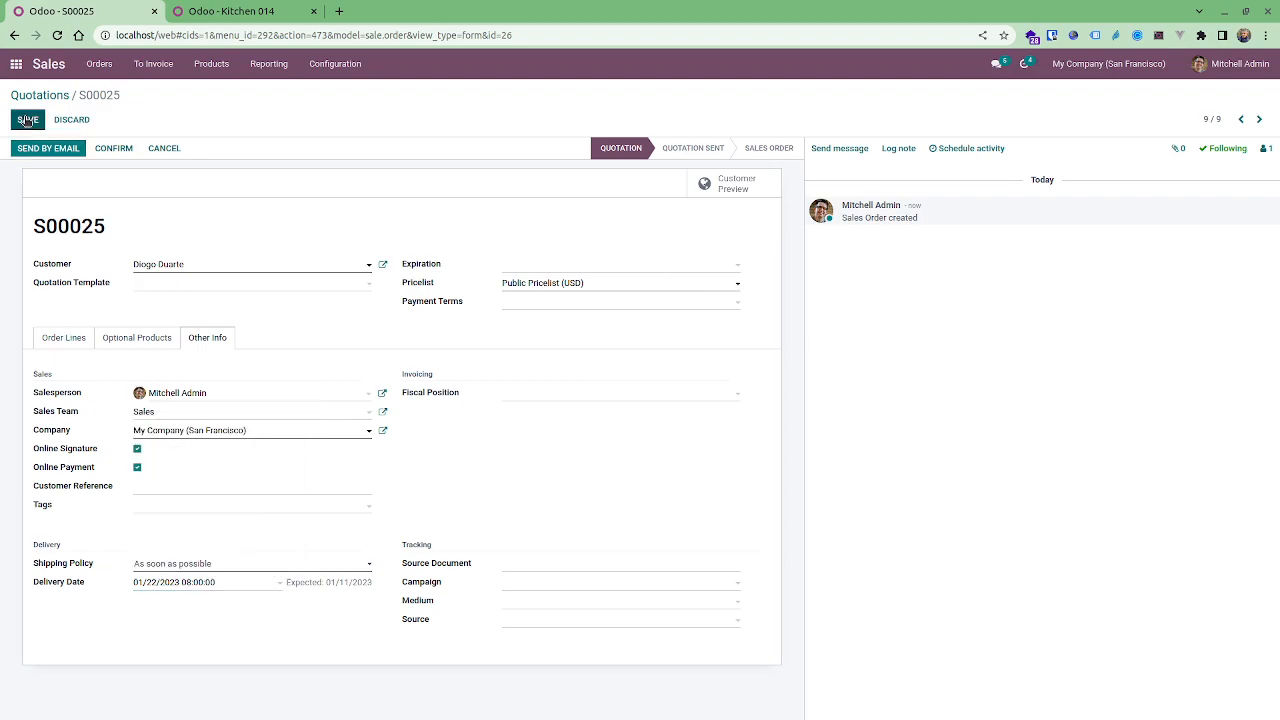
Confirm the quotation into a sales order, then review its order line and delivery date details.
{"action": "left_click", "coordinate": [105, 149]}
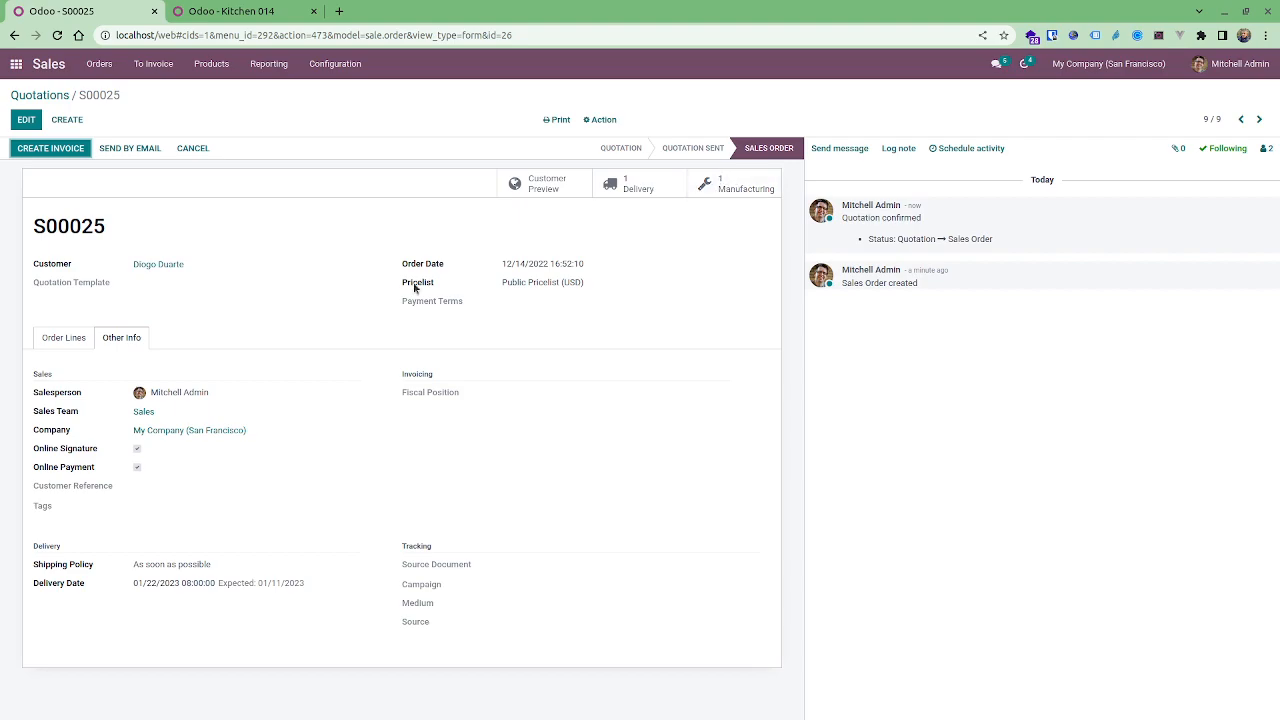
{"action": "left_click", "coordinate": [78, 338]}
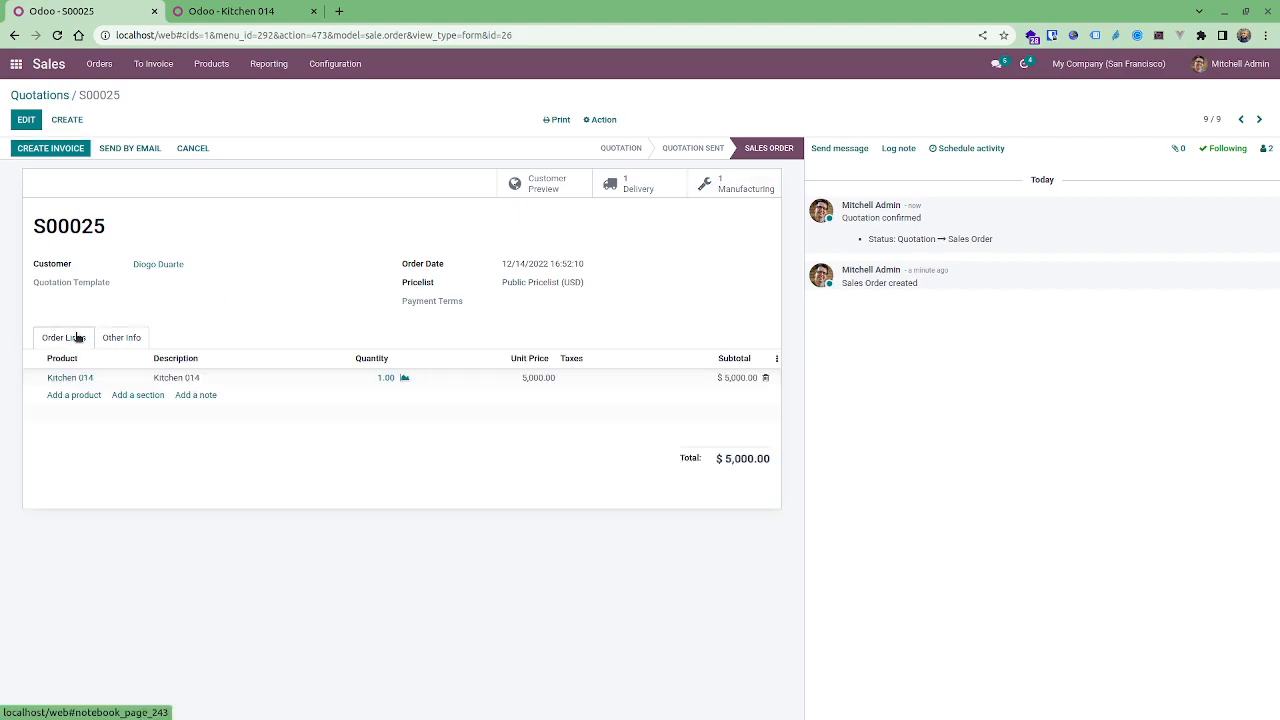
{"action": "left_click", "coordinate": [118, 338]}
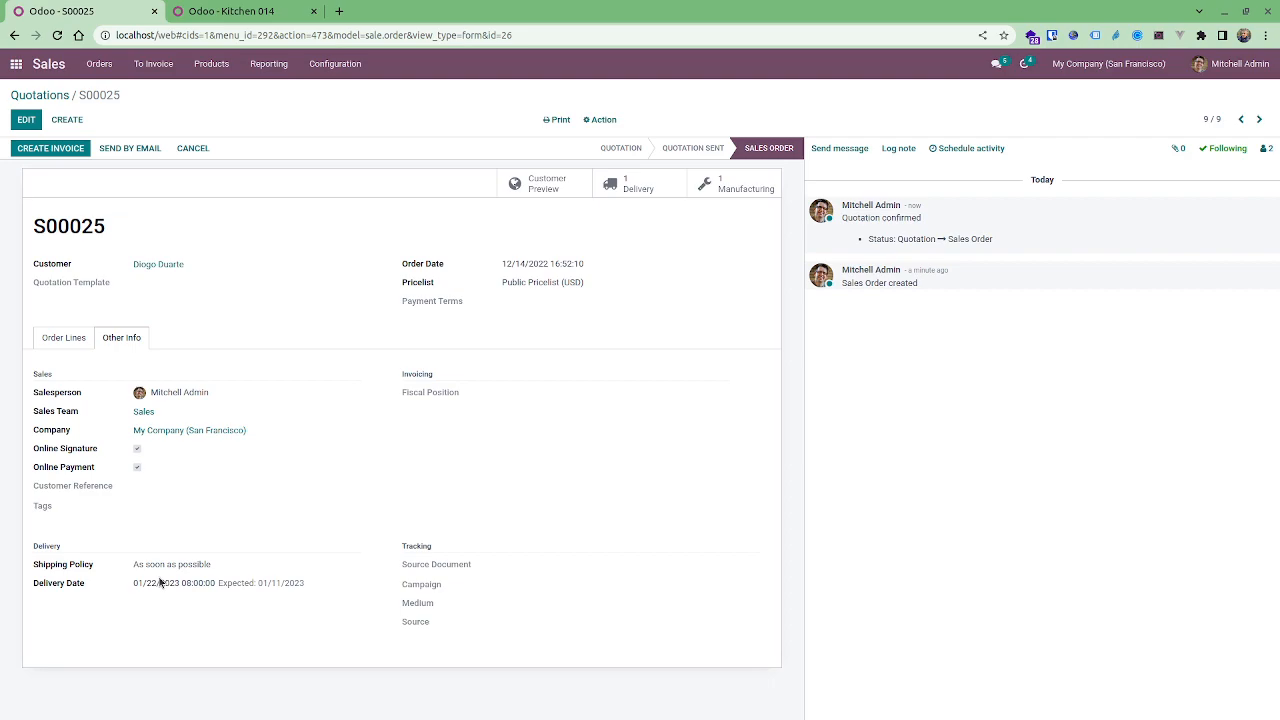
{"action": "left_click_drag", "start_coordinate": [152, 584], "coordinate": [140, 591]}
Open the sales order's manufacturing order and duplicate its browser tab.
{"action": "left_click", "coordinate": [738, 190]}
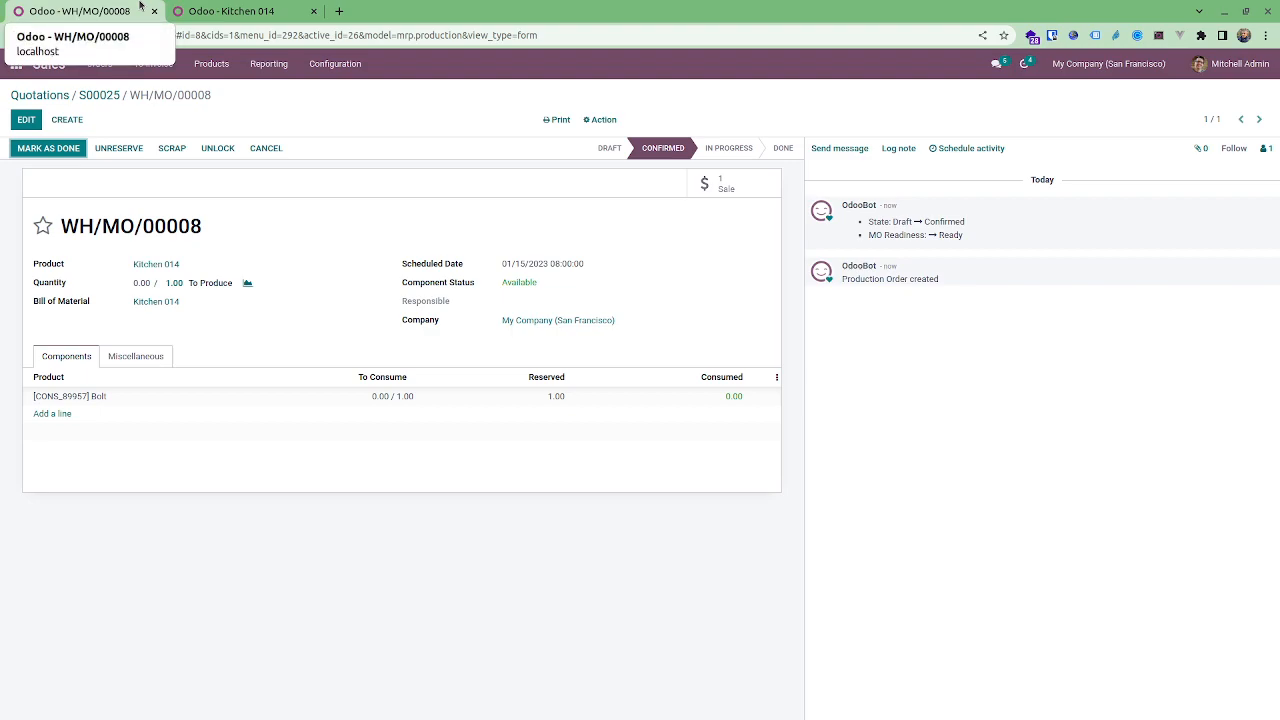
{"action": "right_click", "coordinate": [132, 6]}
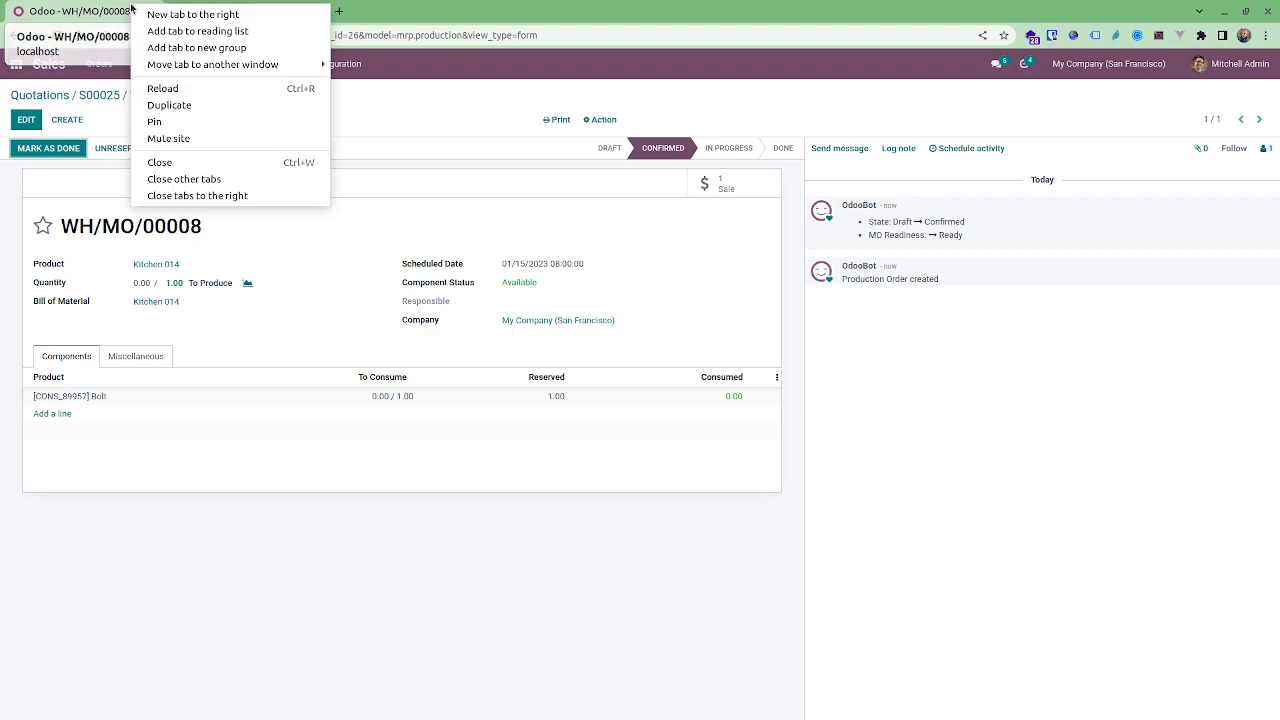
{"action": "left_click", "coordinate": [190, 104]}
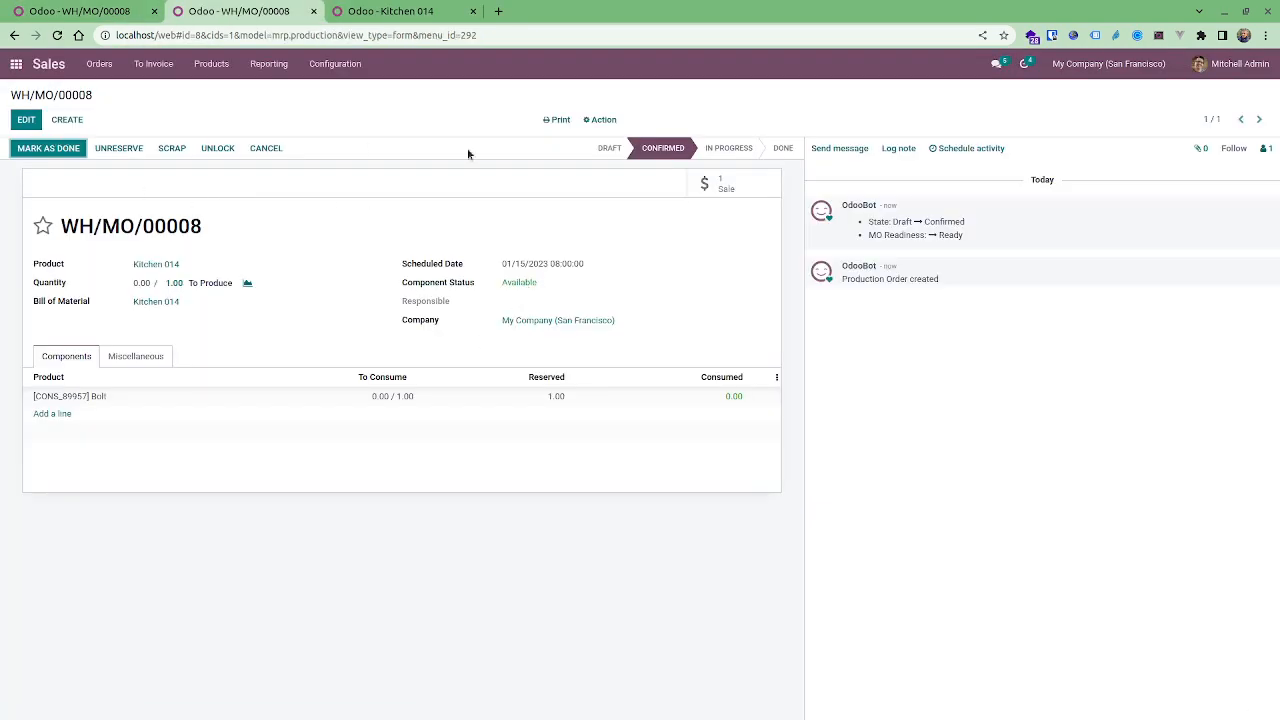
Set the manufacturing order's scheduled date to 01/18/2023 08:00:00, save it, and check its deadline.
{"action": "left_click", "coordinate": [26, 120]}
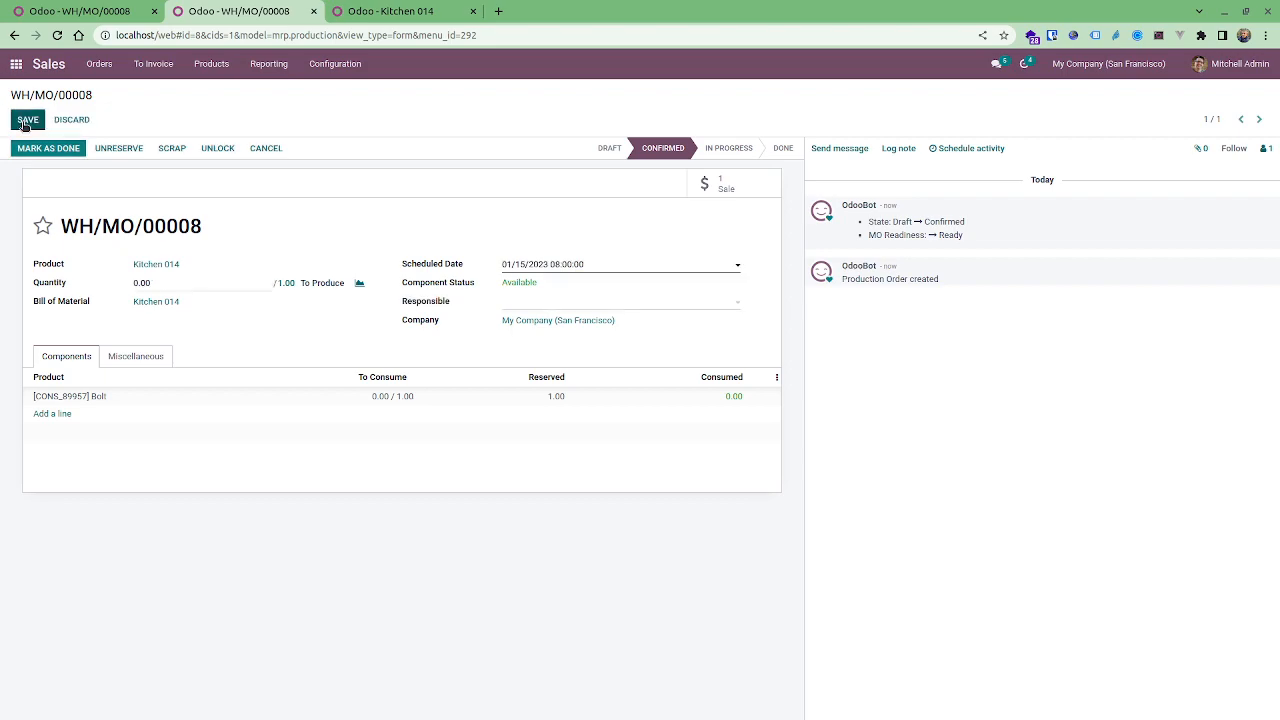
{"action": "left_click", "coordinate": [692, 265]}
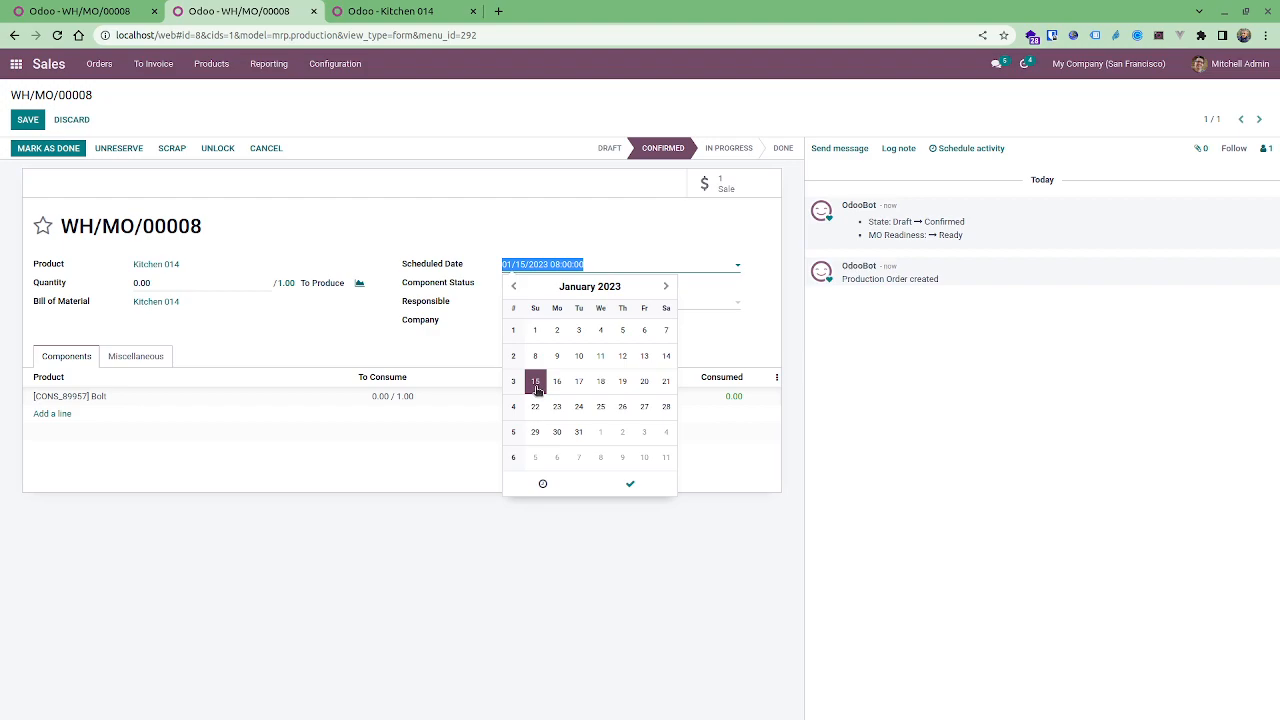
{"action": "left_click", "coordinate": [599, 389]}
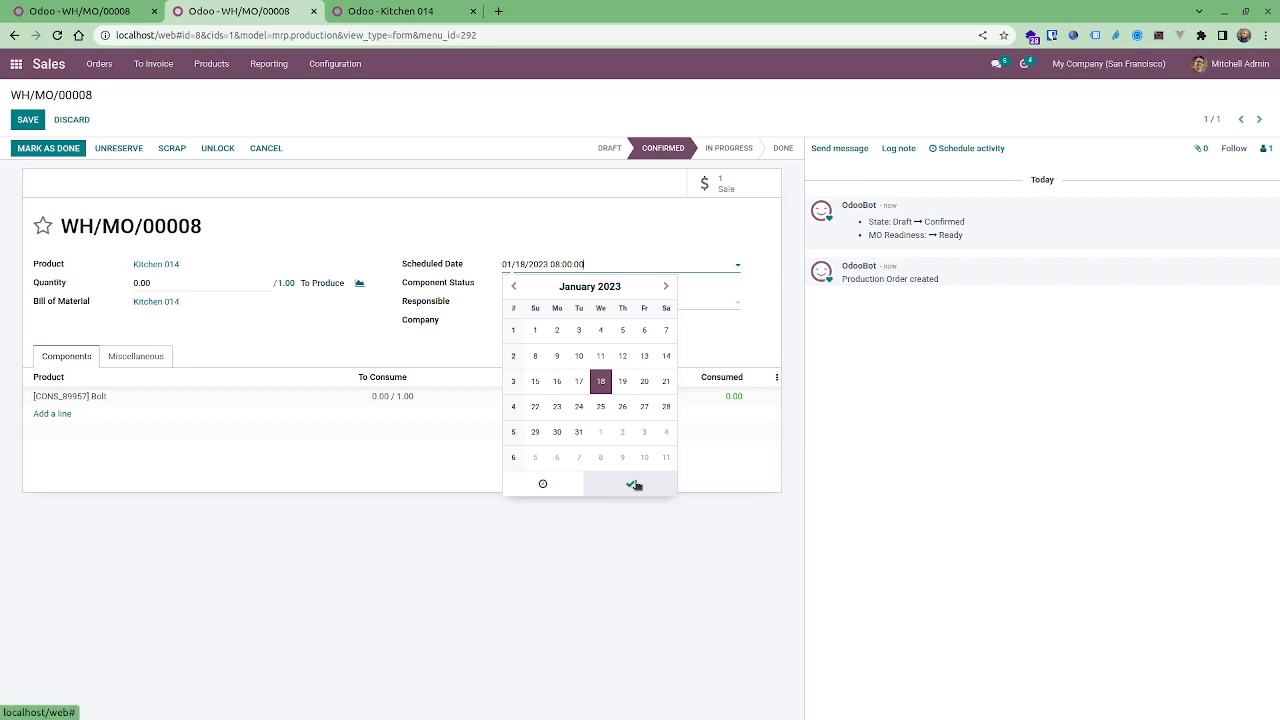
{"action": "left_click", "coordinate": [635, 485]}
{"action": "left_click", "coordinate": [140, 356]}
{"action": "left_click", "coordinate": [27, 120]}
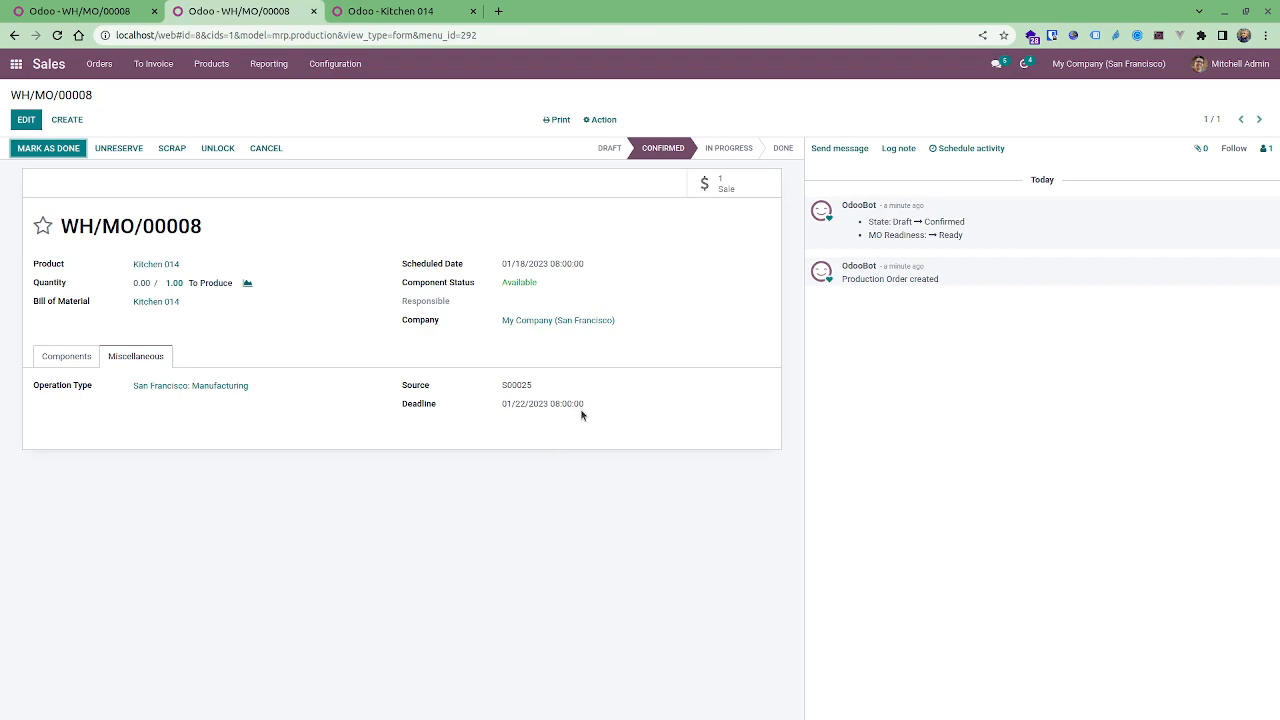
{"action": "left_click_drag", "start_coordinate": [579, 404], "coordinate": [515, 405]}
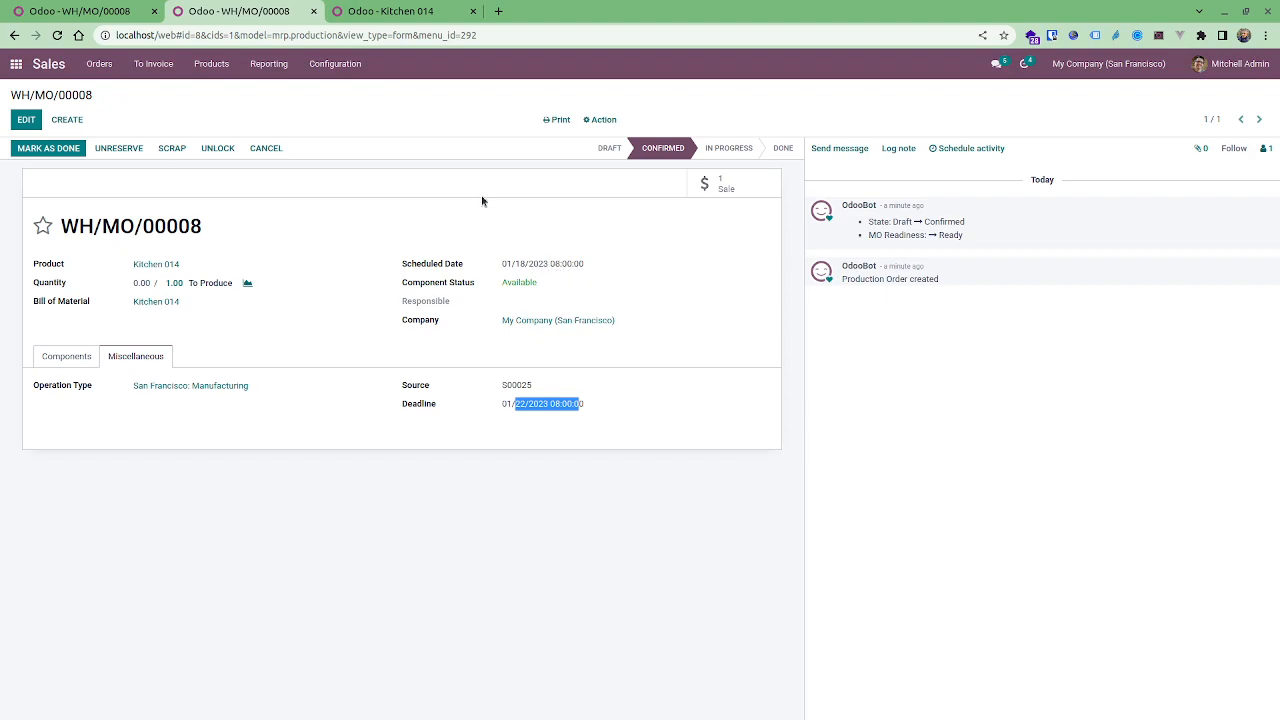
Return to the quotations list and show the Delivery Date and Expected Date columns.
{"action": "left_click", "coordinate": [112, 13]}
{"action": "left_click", "coordinate": [97, 97]}
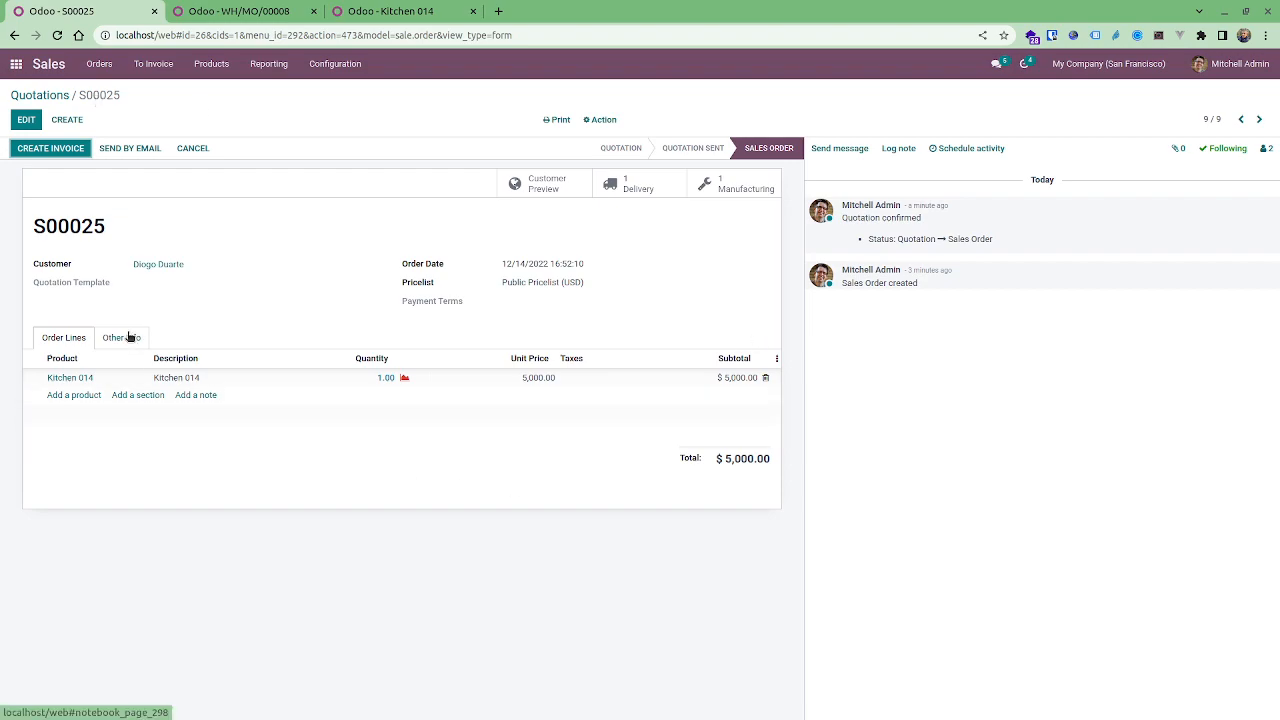
{"action": "left_click", "coordinate": [38, 95]}
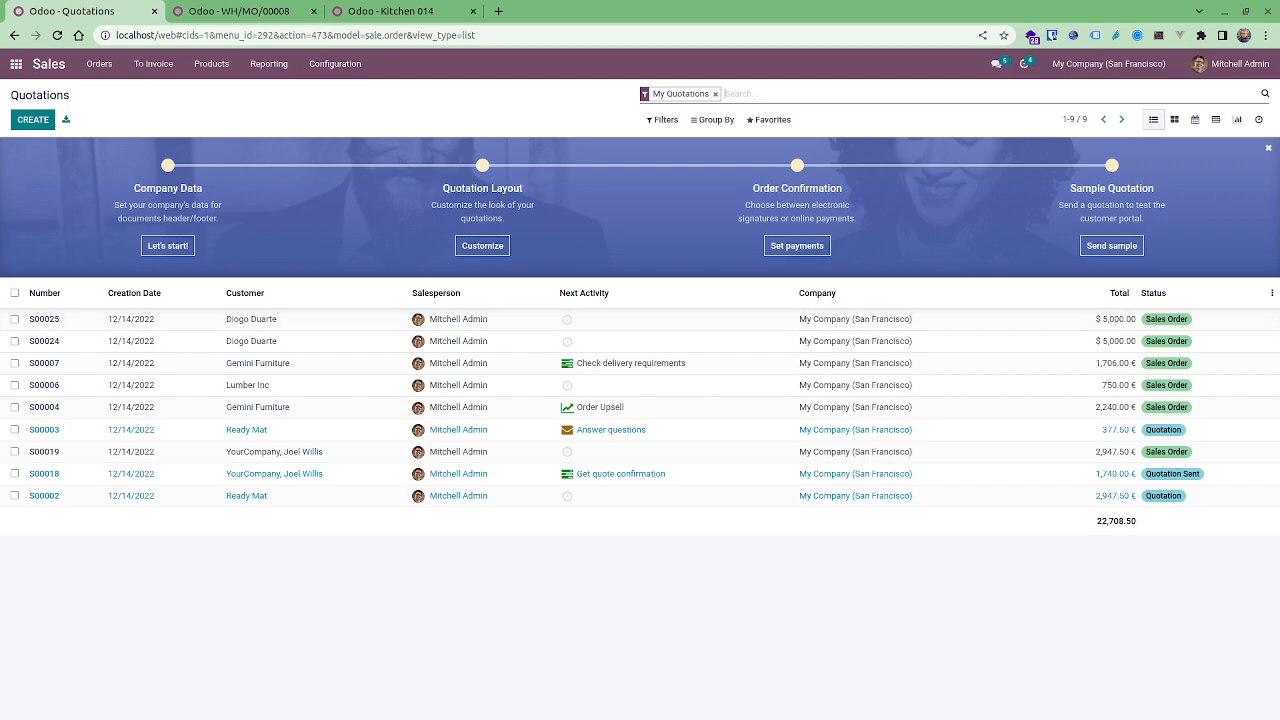
{"action": "left_click", "coordinate": [1270, 294]}
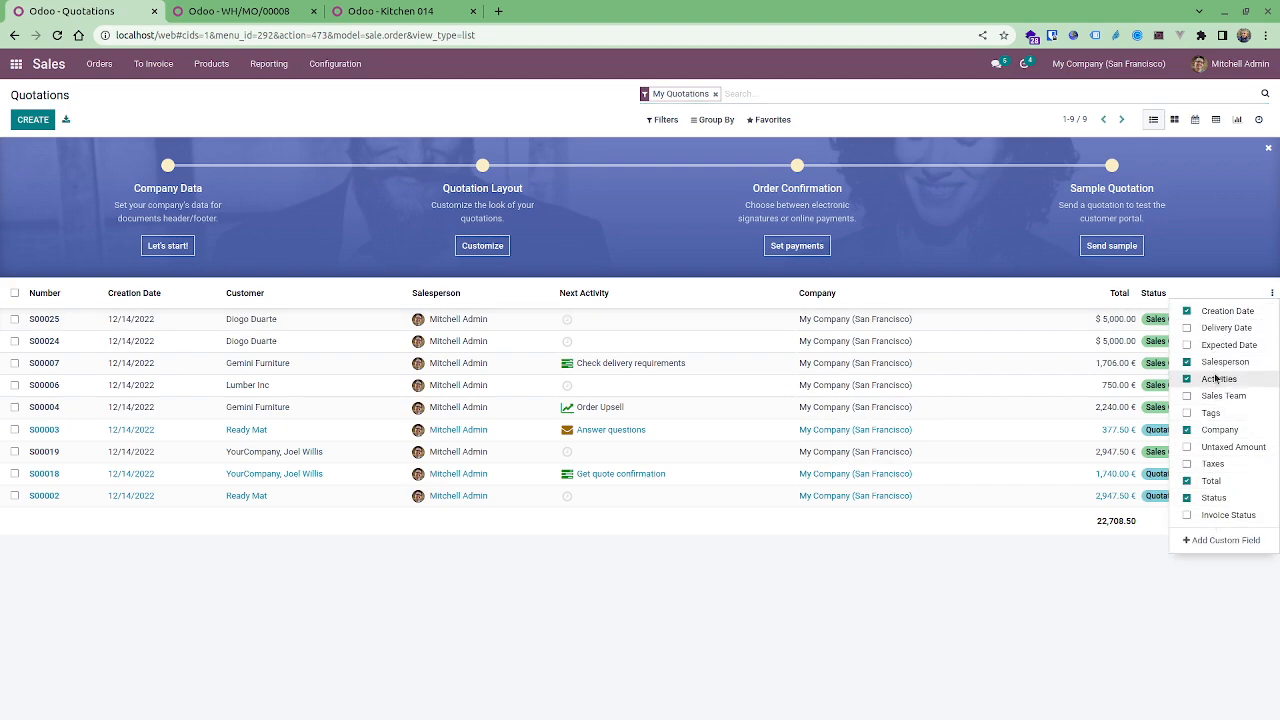
{"action": "left_click", "coordinate": [1214, 328]}
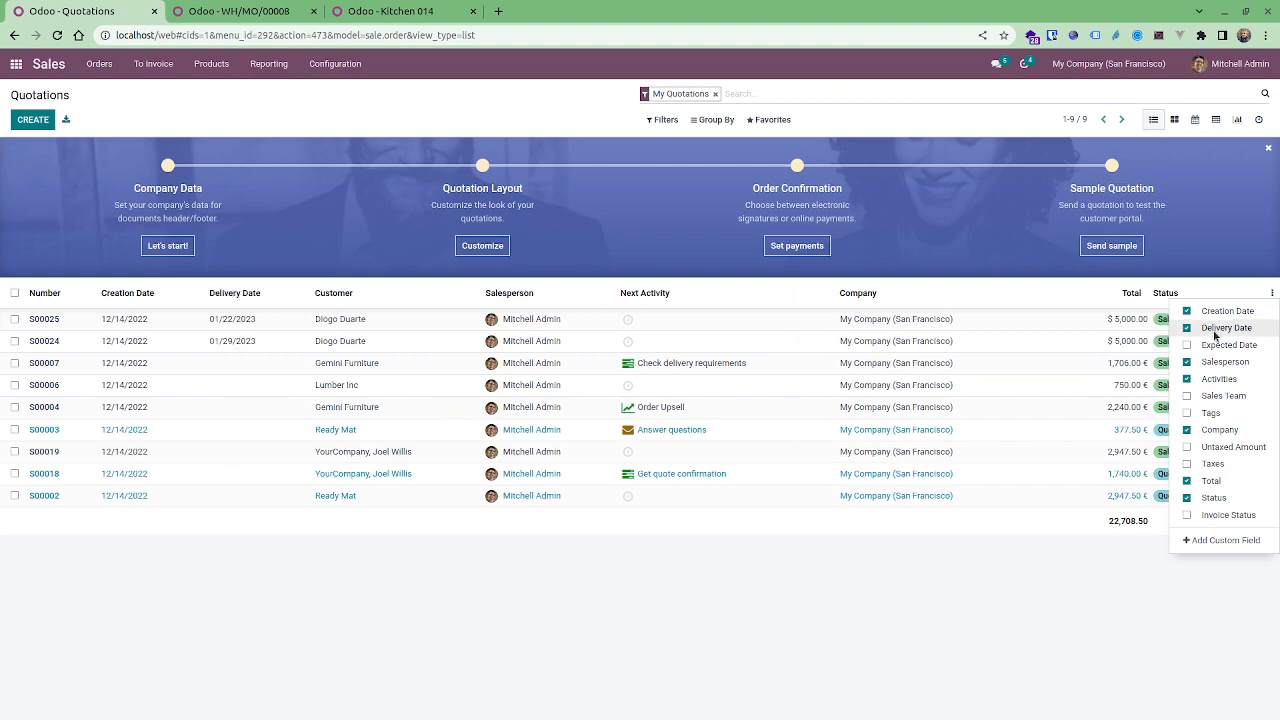
{"action": "left_click", "coordinate": [1216, 345]}
{"action": "left_click", "coordinate": [452, 712]}
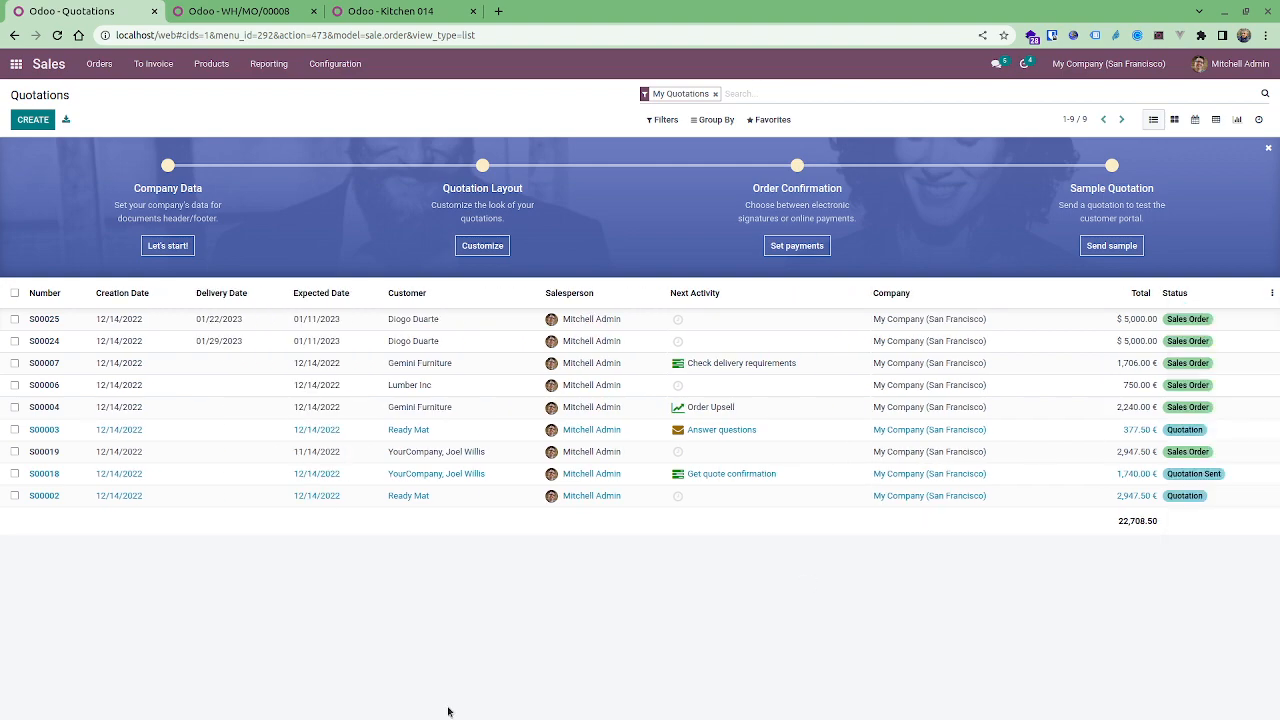
Inspect the sales order's delivery planning warning, following the delivery order through to the manufacturing order.
{"action": "left_click", "coordinate": [91, 318]}
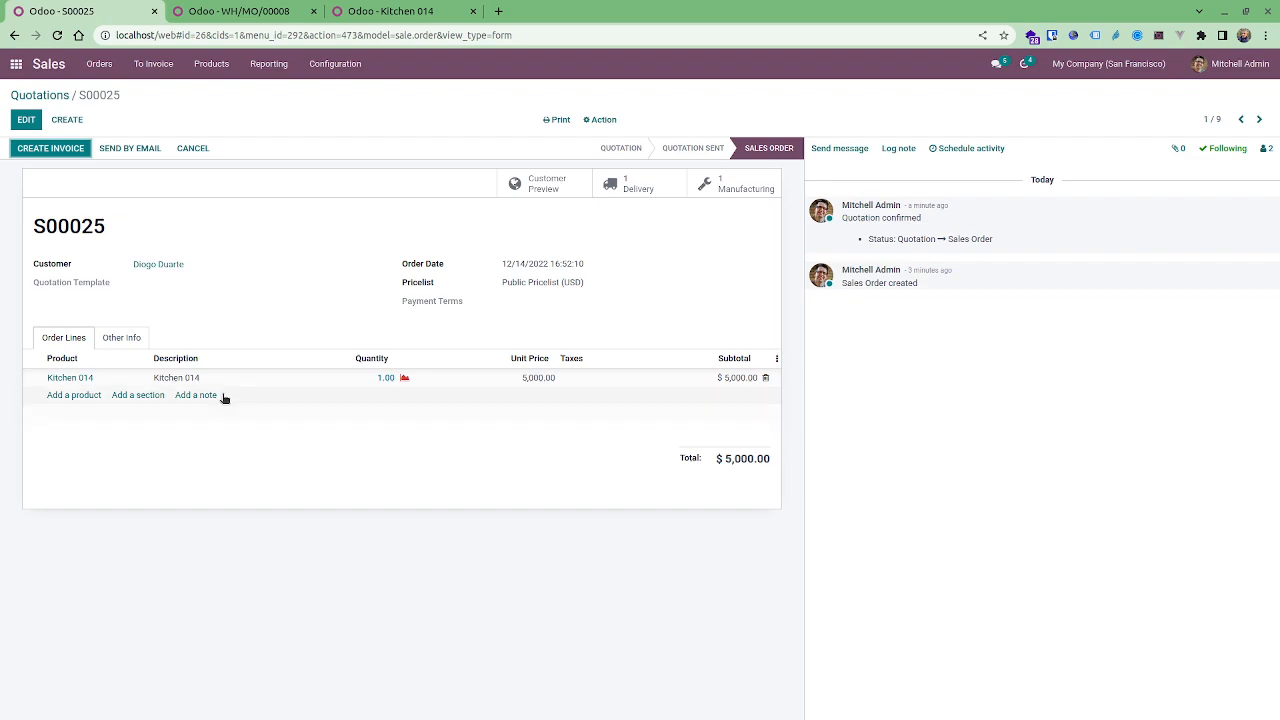
{"action": "left_click", "coordinate": [128, 338]}
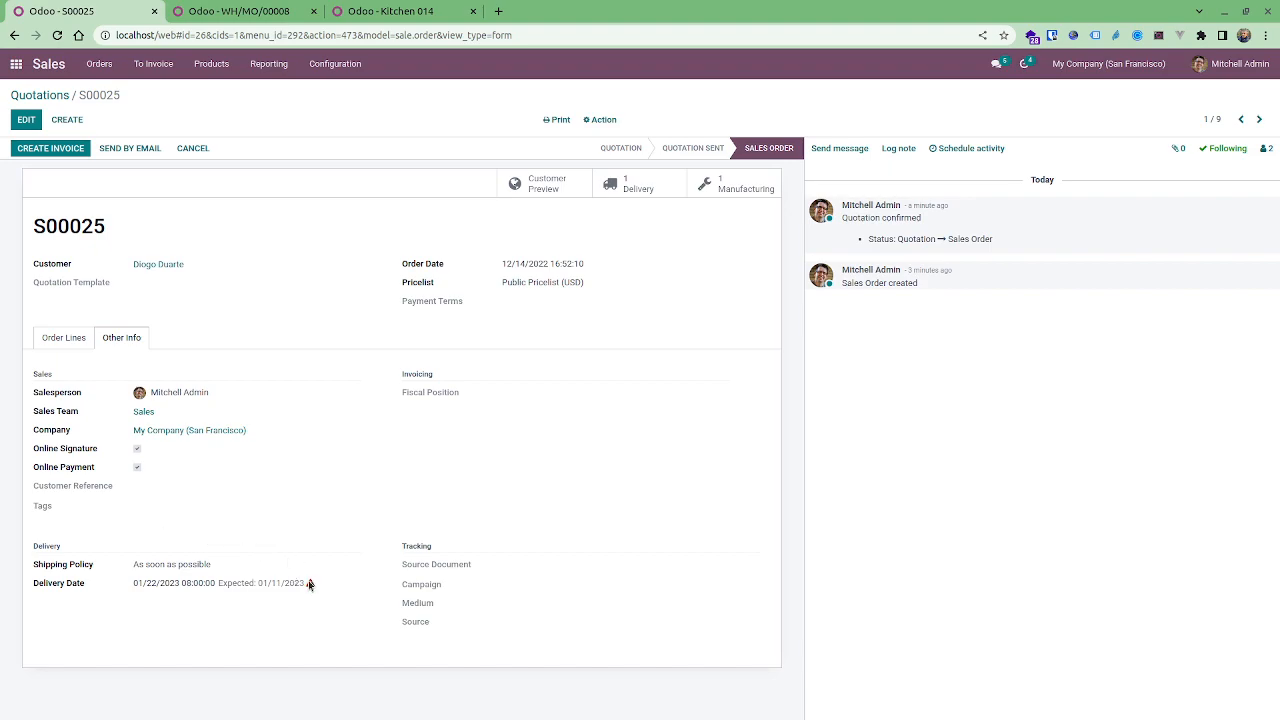
{"action": "mouse_move", "coordinate": [308, 583]}
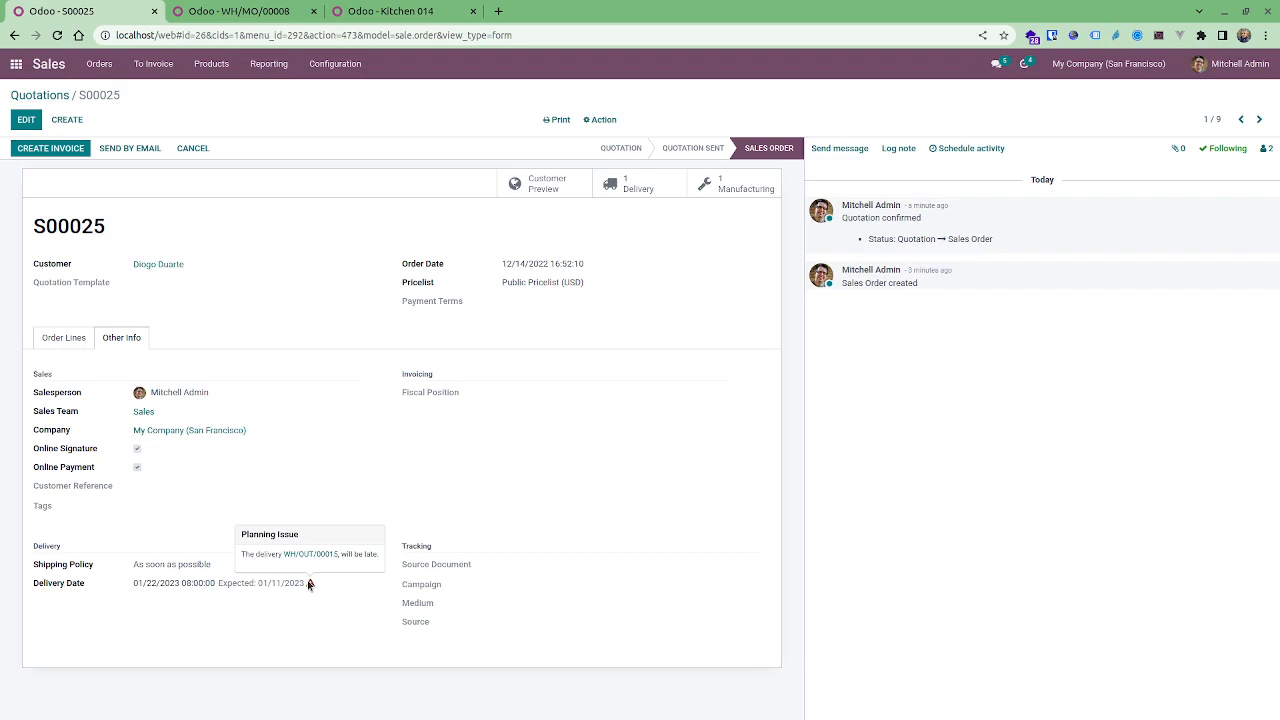
{"action": "left_click", "coordinate": [630, 180]}
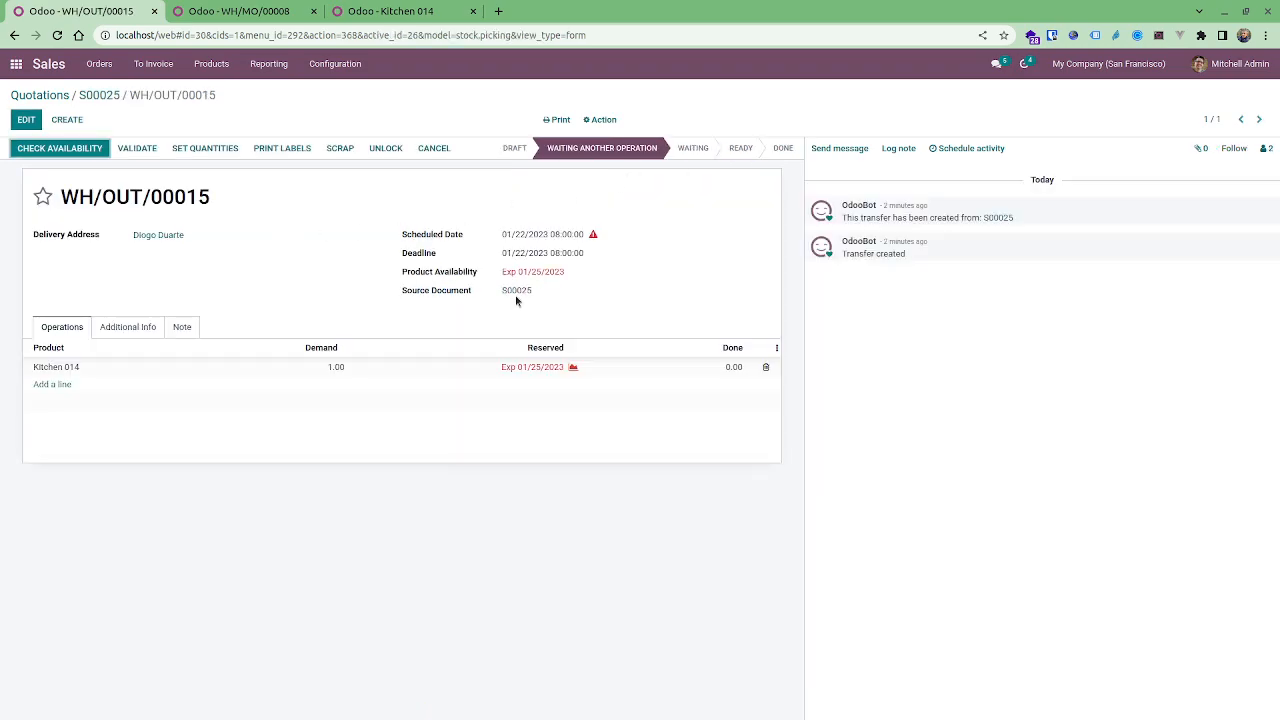
{"action": "left_click", "coordinate": [593, 238]}
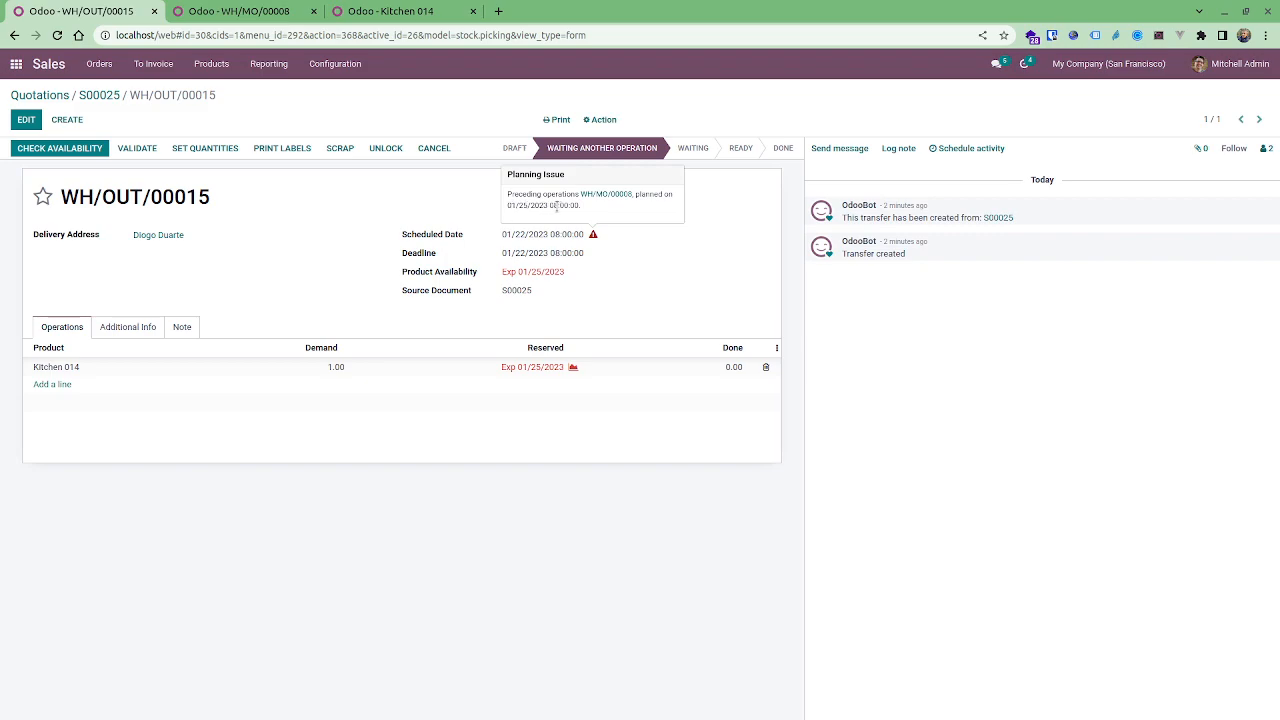
{"action": "left_click", "coordinate": [606, 195]}
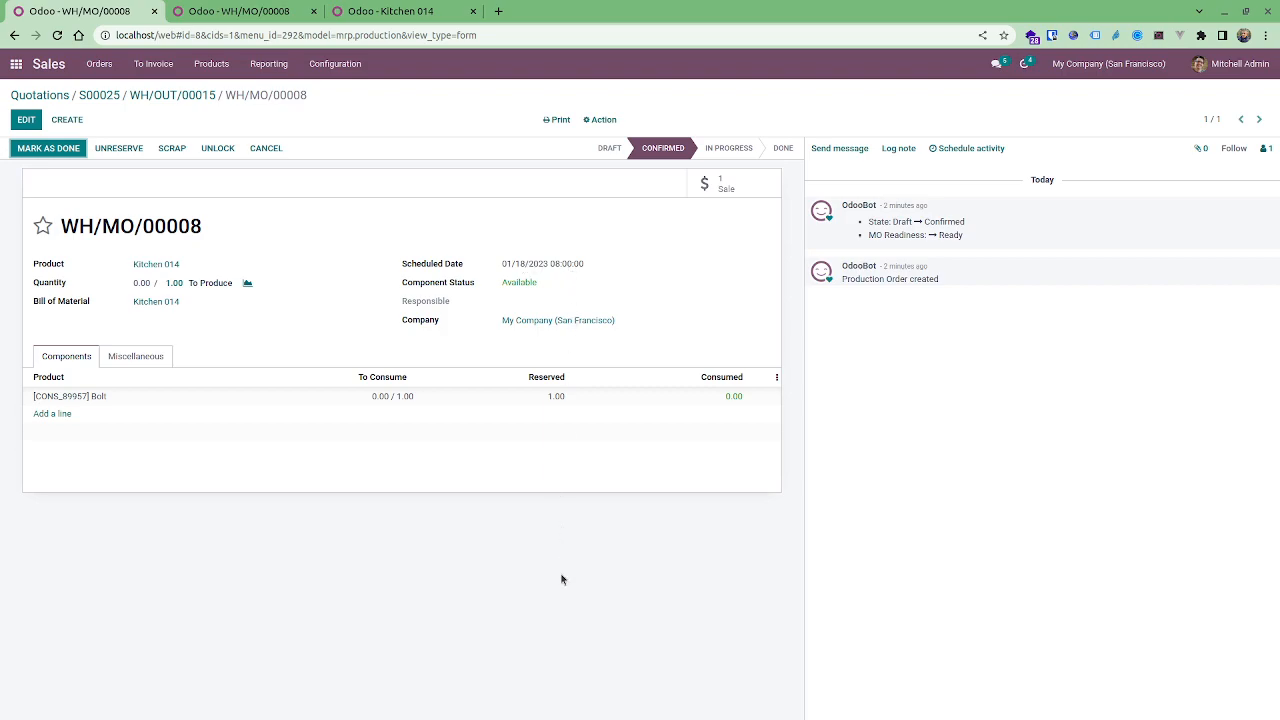
{"action": "left_click", "coordinate": [143, 365]}
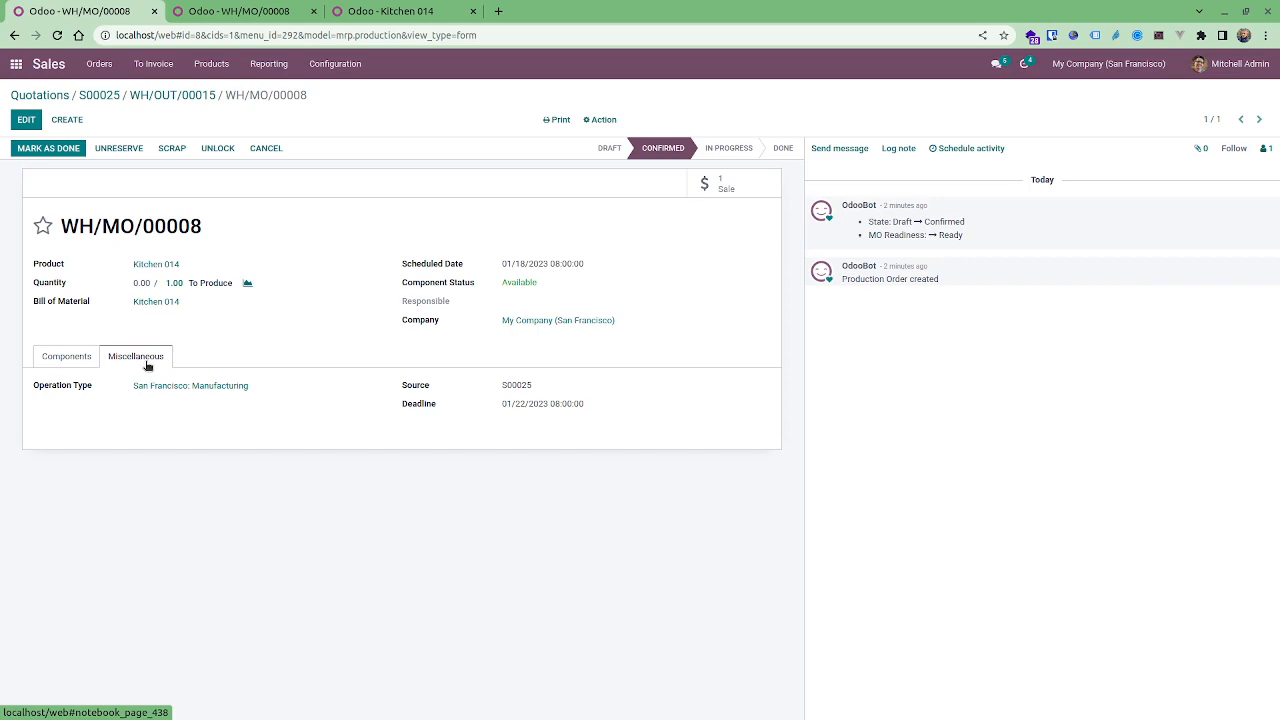
{"action": "left_click", "coordinate": [74, 360]}
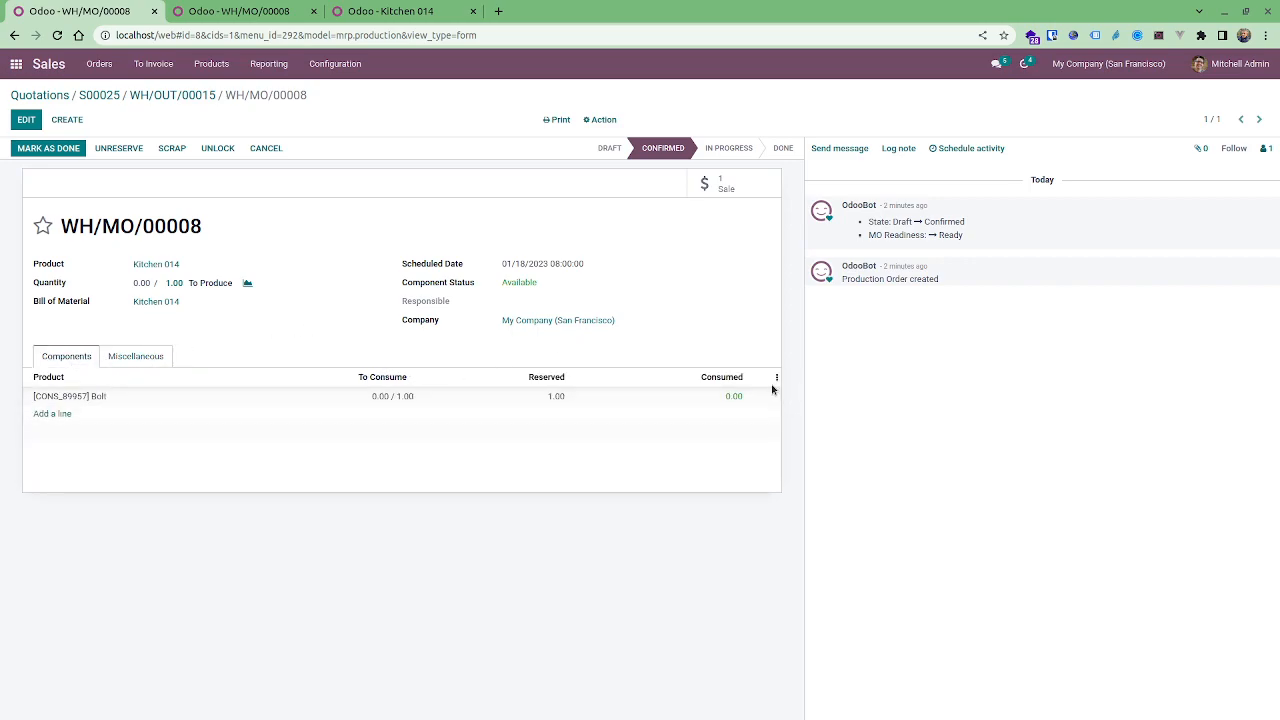
Trace the warning again from the sales order's delivery date via the delivery order to the manufacturing order's deadline.
{"action": "left_click", "coordinate": [176, 98]}
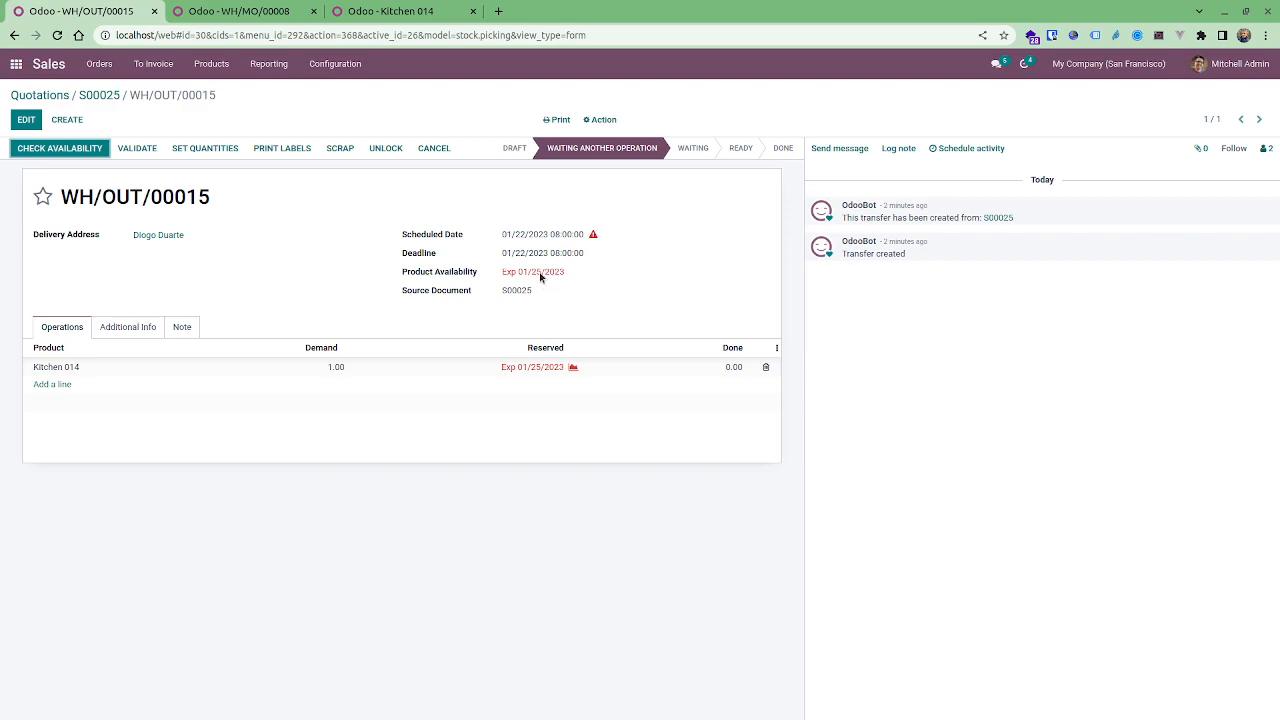
{"action": "left_click", "coordinate": [112, 96]}
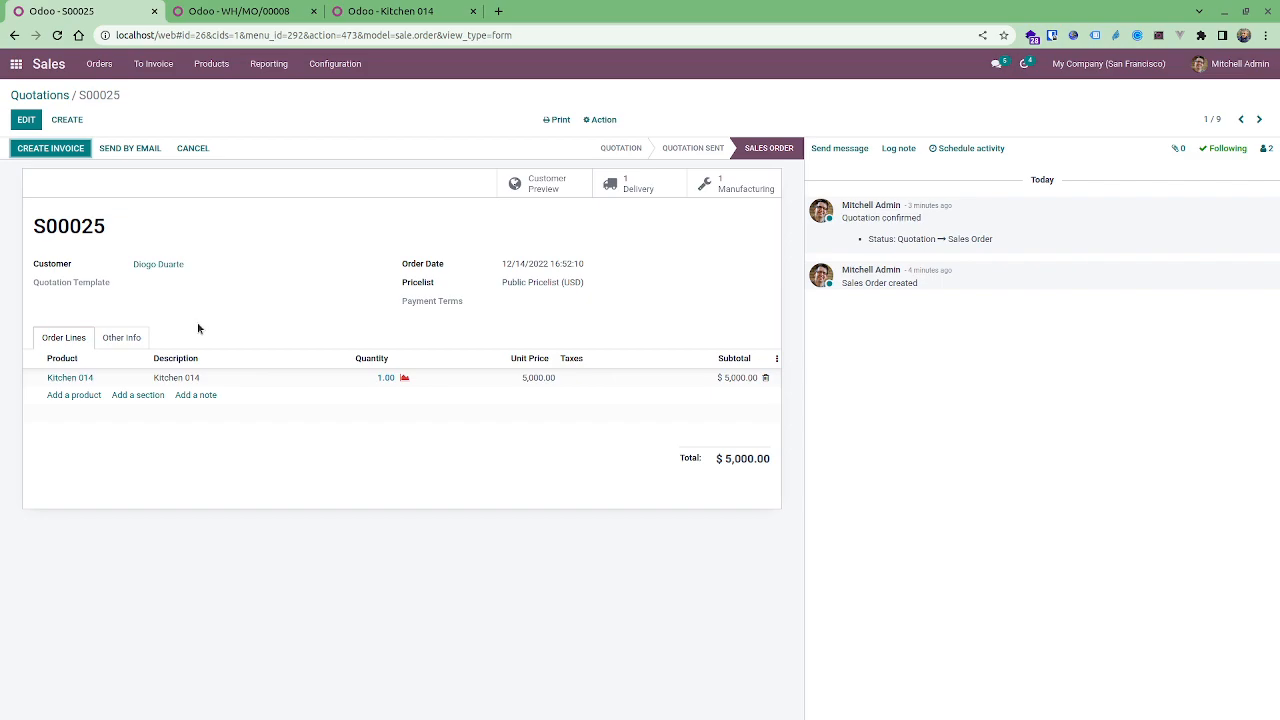
{"action": "left_click", "coordinate": [126, 338]}
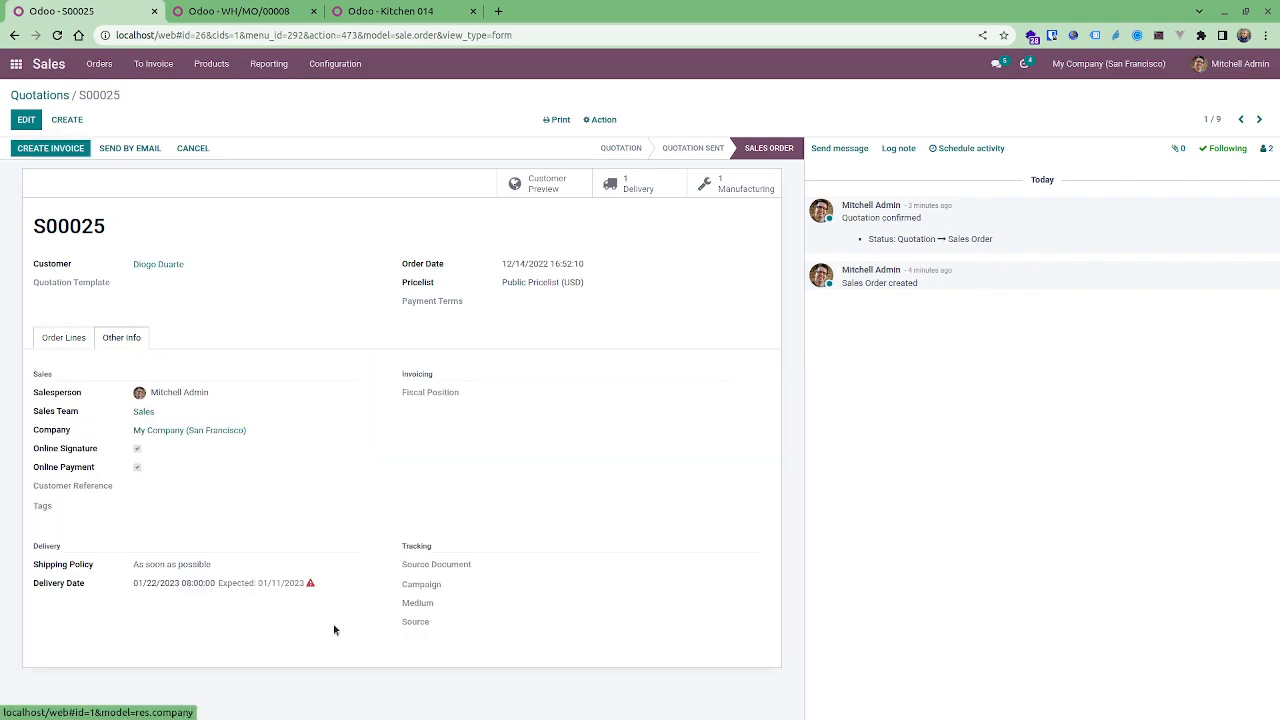
{"action": "mouse_move", "coordinate": [310, 585]}
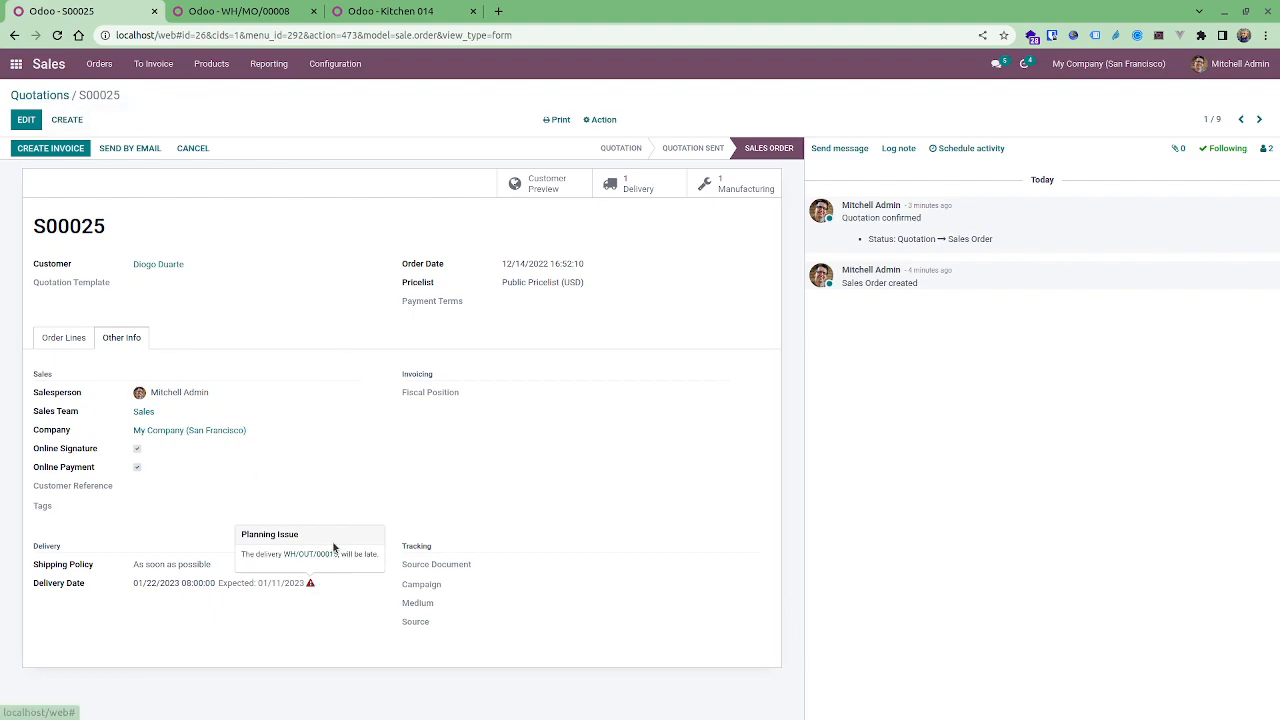
{"action": "left_click", "coordinate": [326, 555]}
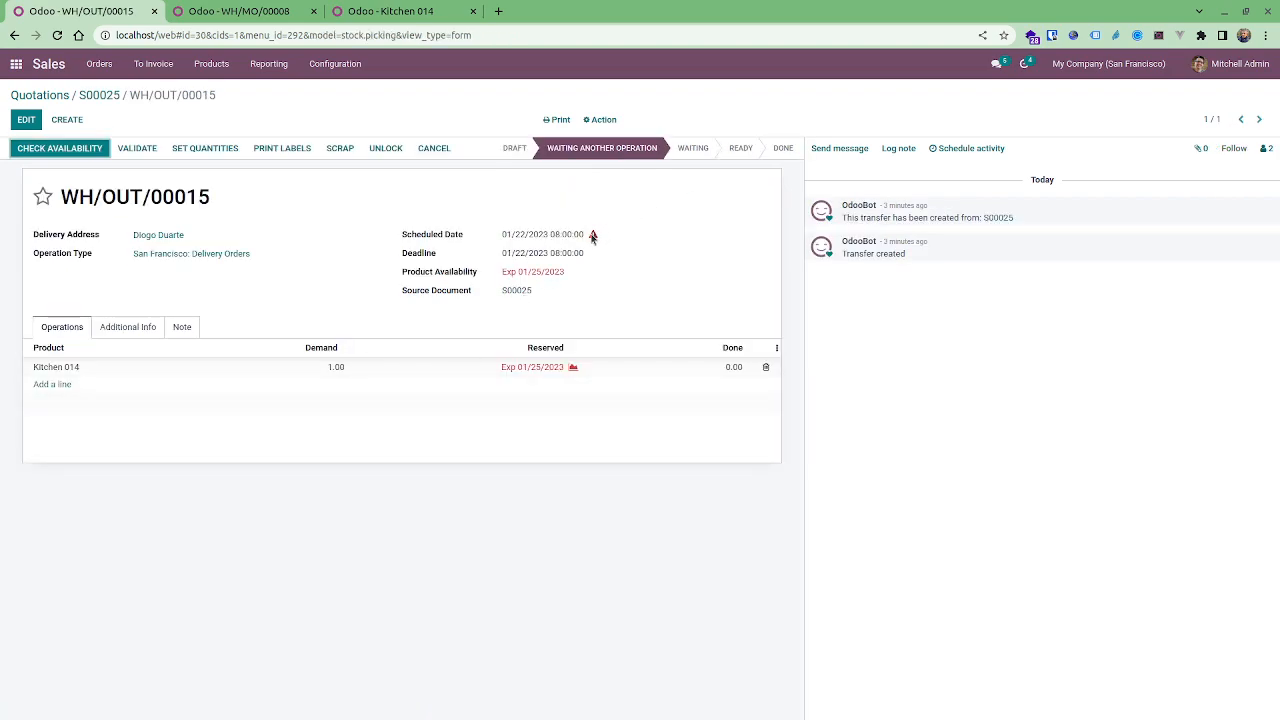
{"action": "left_click", "coordinate": [592, 234]}
{"action": "left_click", "coordinate": [613, 195]}
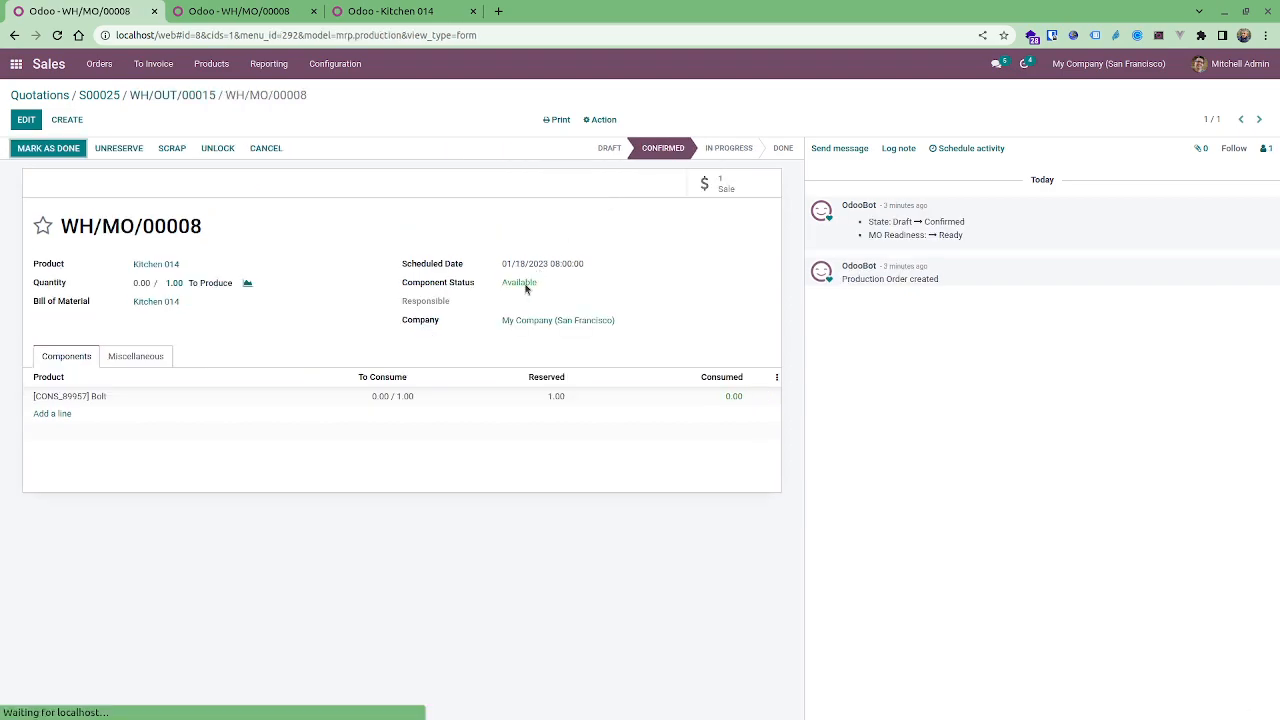
{"action": "left_click", "coordinate": [136, 356]}
{"action": "left_click_drag", "start_coordinate": [534, 406], "coordinate": [508, 408]}
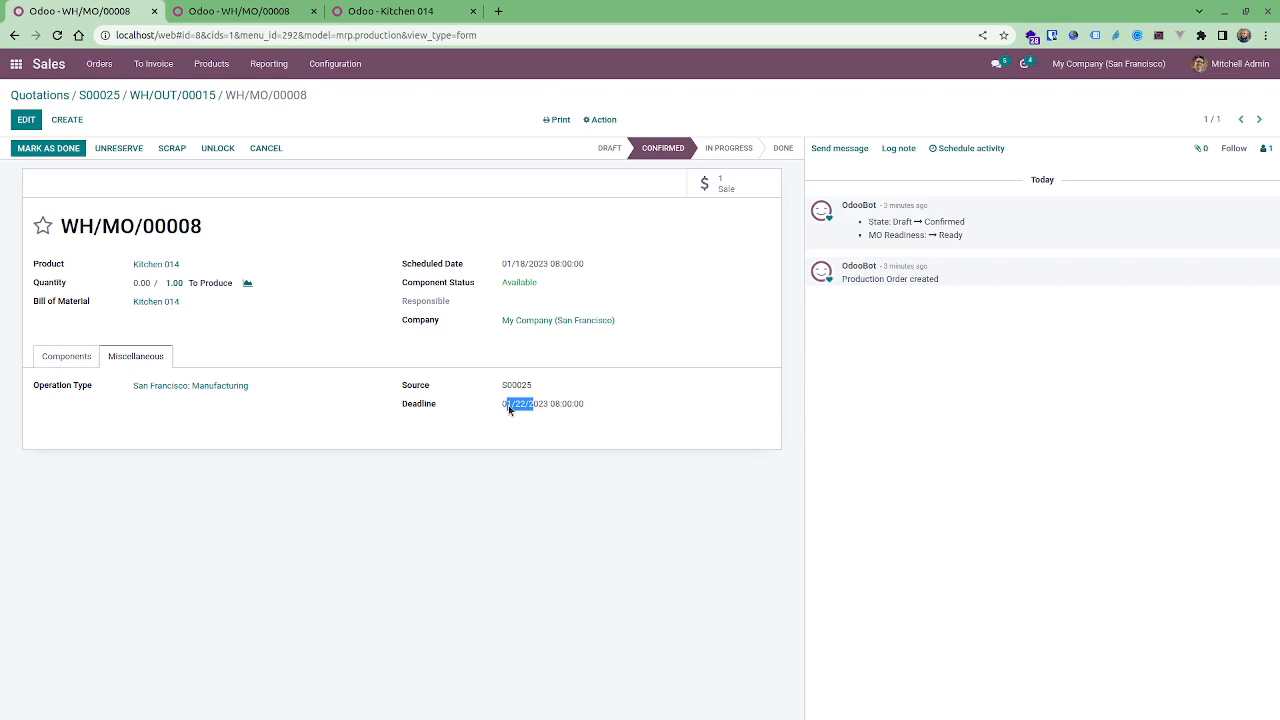
Open manufacturing order WH/MO/00008 from the Manufacturing app's order list in the other tab.
{"action": "left_click", "coordinate": [240, 11]}
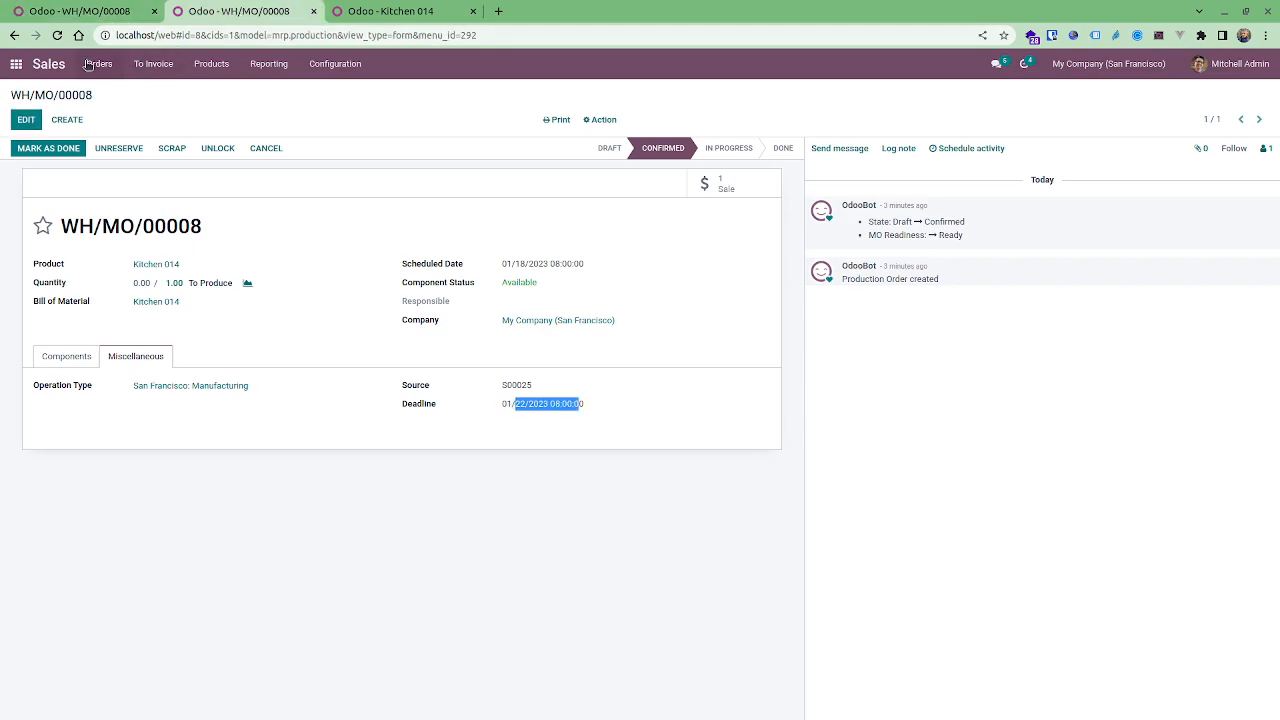
{"action": "left_click", "coordinate": [14, 66]}
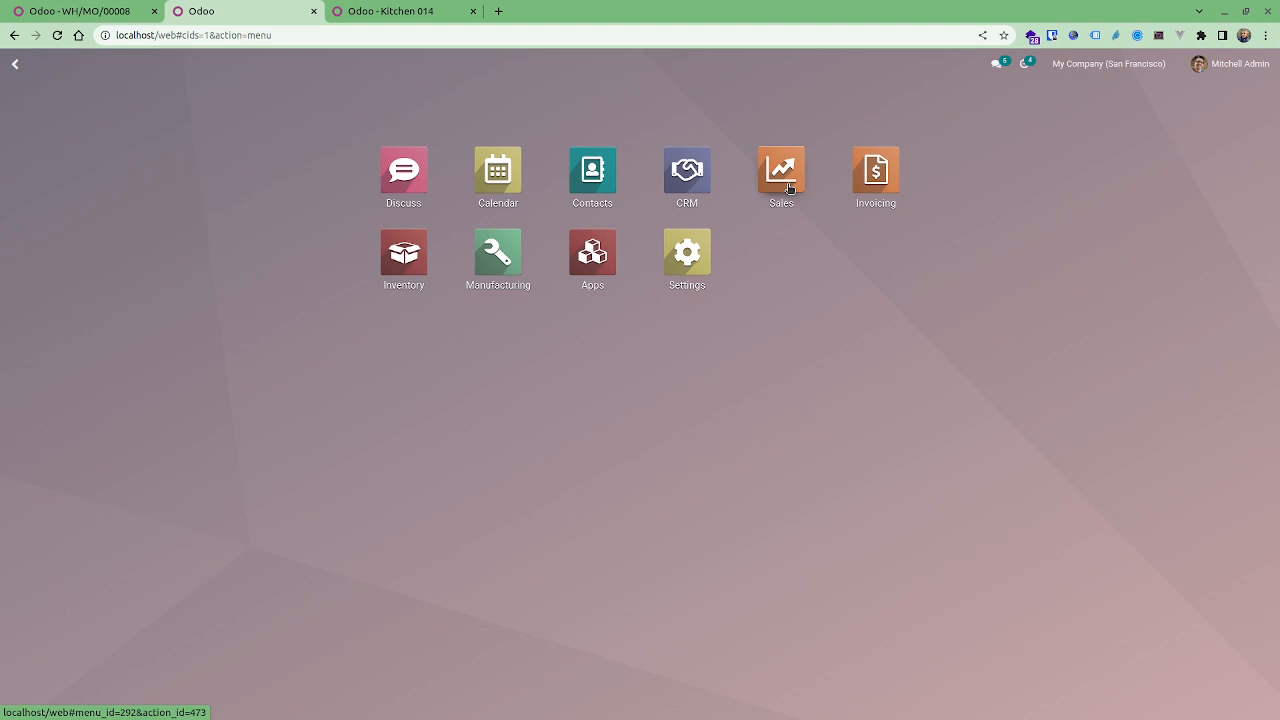
{"action": "left_click", "coordinate": [486, 243]}
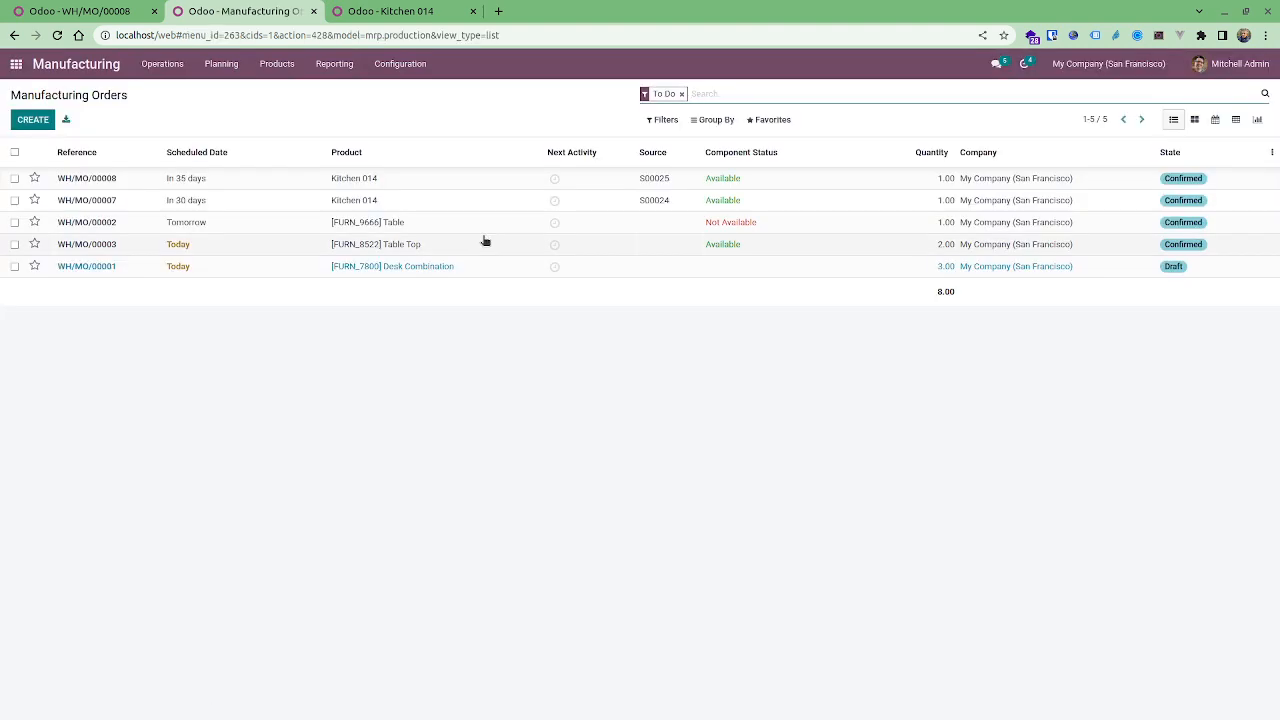
{"action": "left_click", "coordinate": [429, 187]}
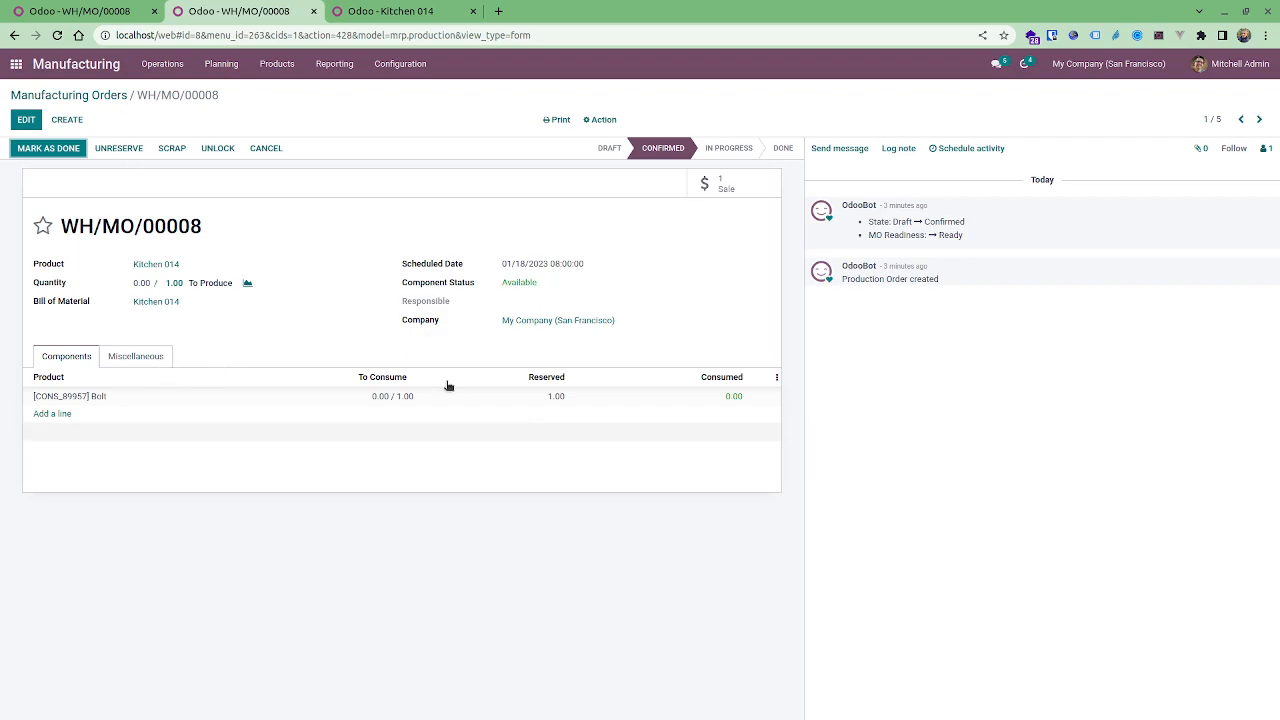
Check the manufacturing order's deadline, then add the Deadline column to the manufacturing orders list.
{"action": "left_click", "coordinate": [170, 358]}
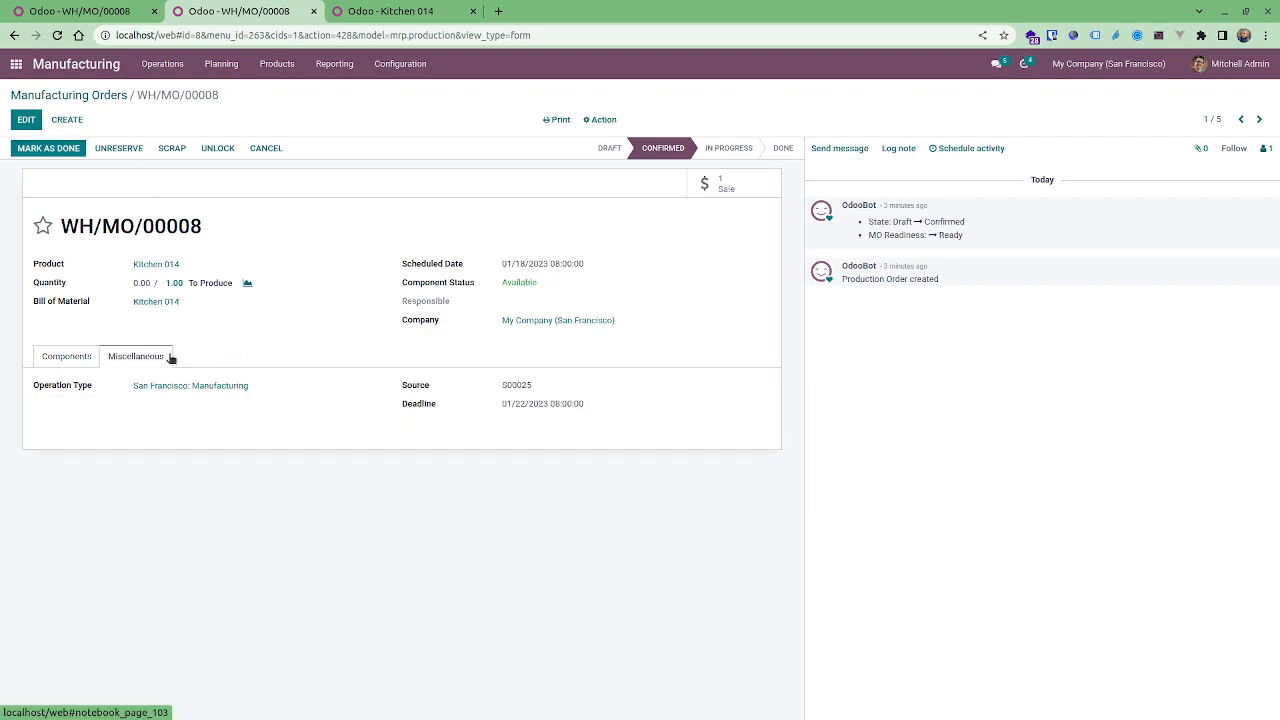
{"action": "left_click", "coordinate": [86, 95]}
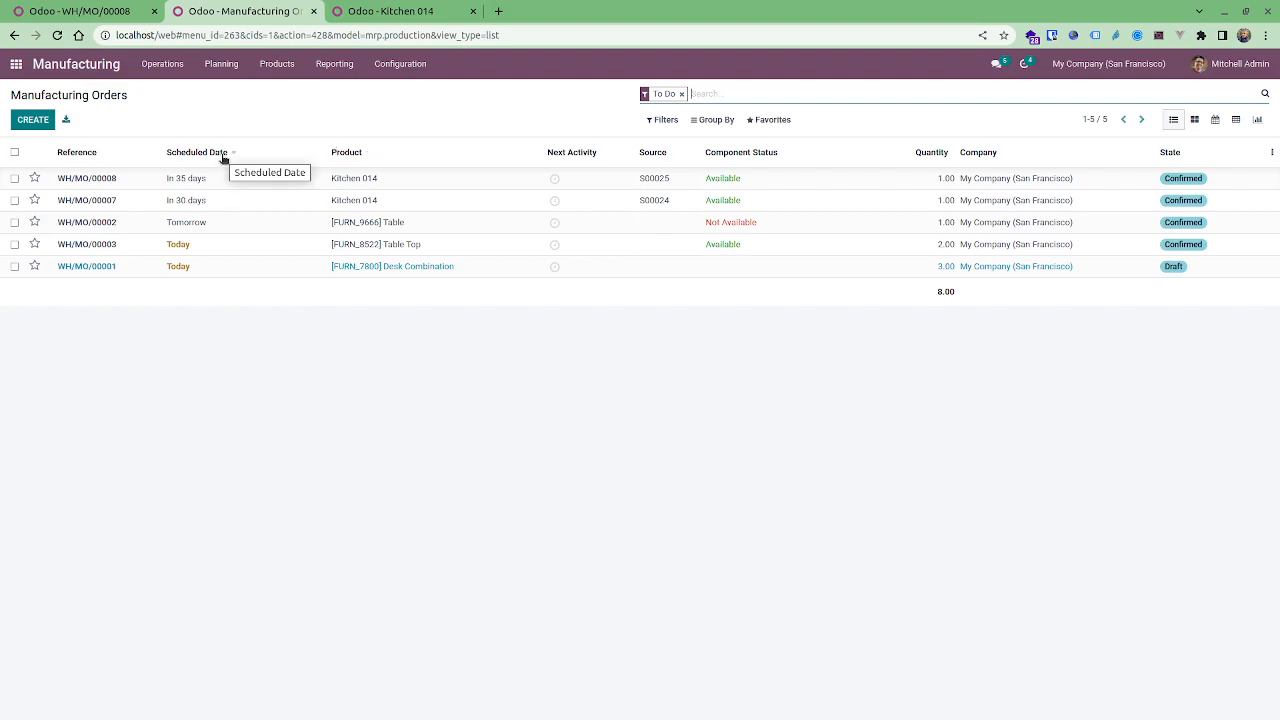
{"action": "left_click", "coordinate": [1273, 153]}
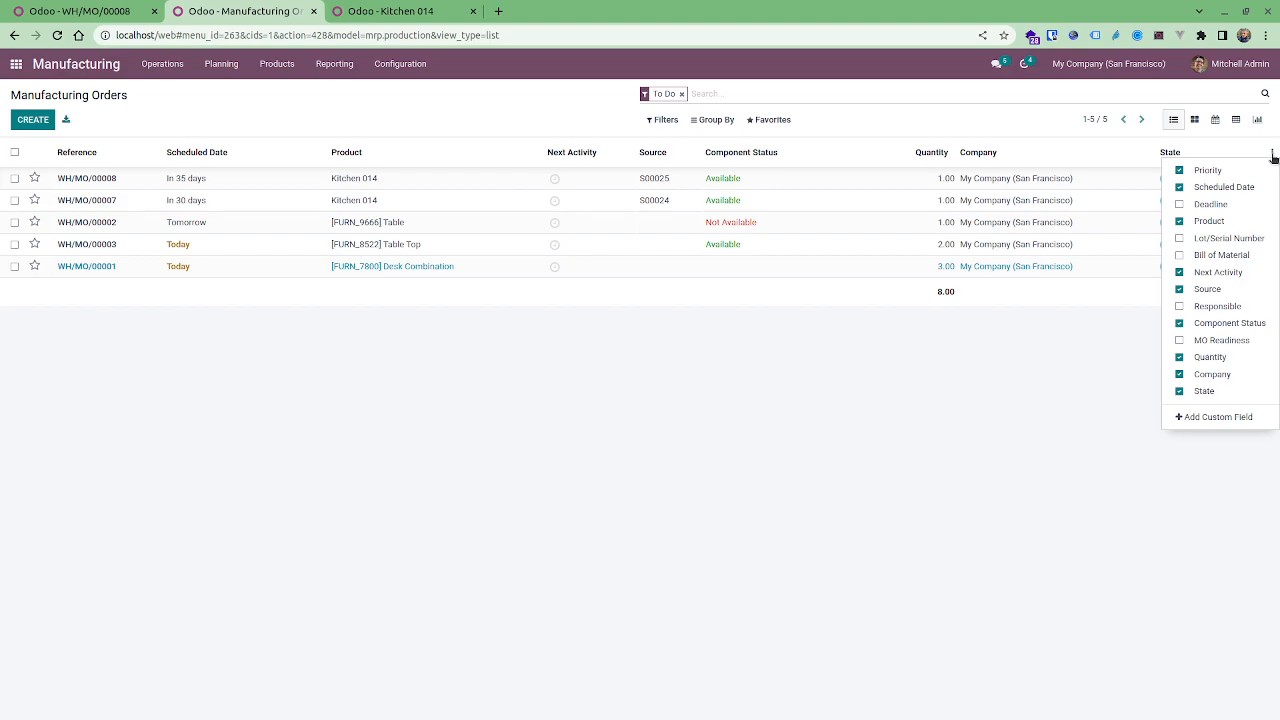
{"action": "left_click", "coordinate": [1181, 204]}
{"action": "left_click", "coordinate": [390, 450]}
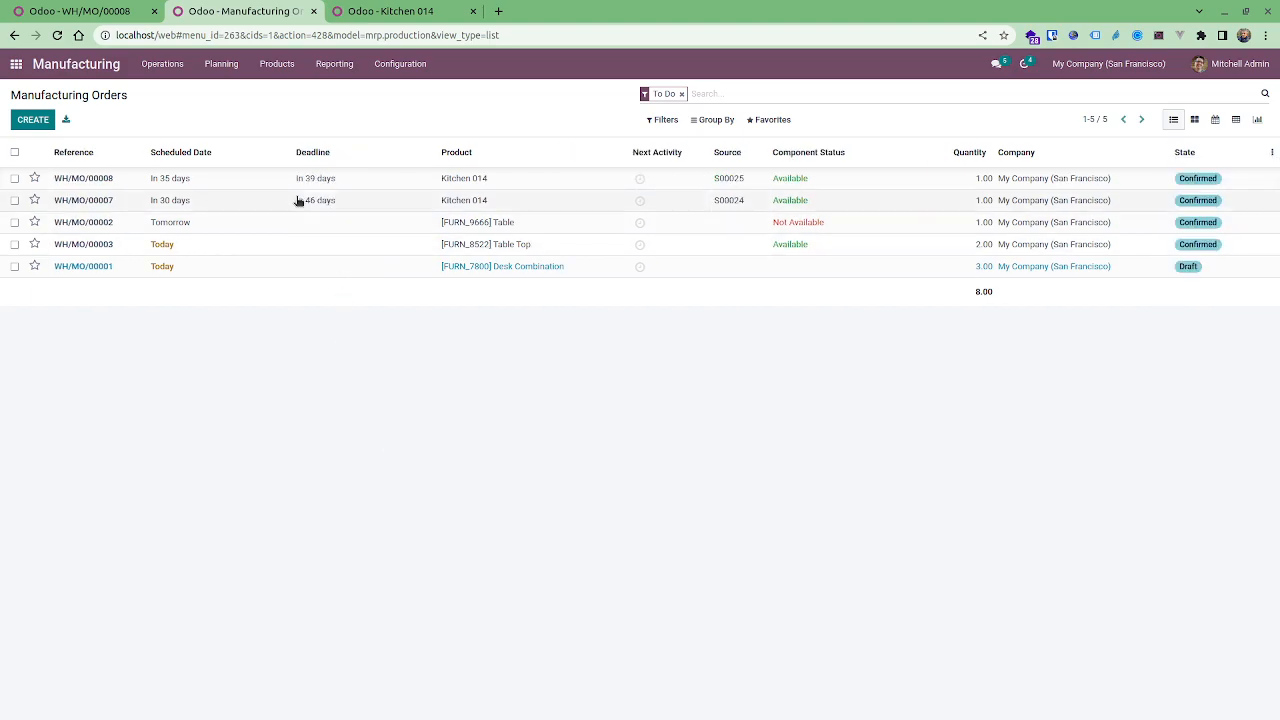
Compare the scheduled date and deadline of WH/MO/00008 in the list and on its Miscellaneous tab.
{"action": "mouse_move", "coordinate": [309, 185]}
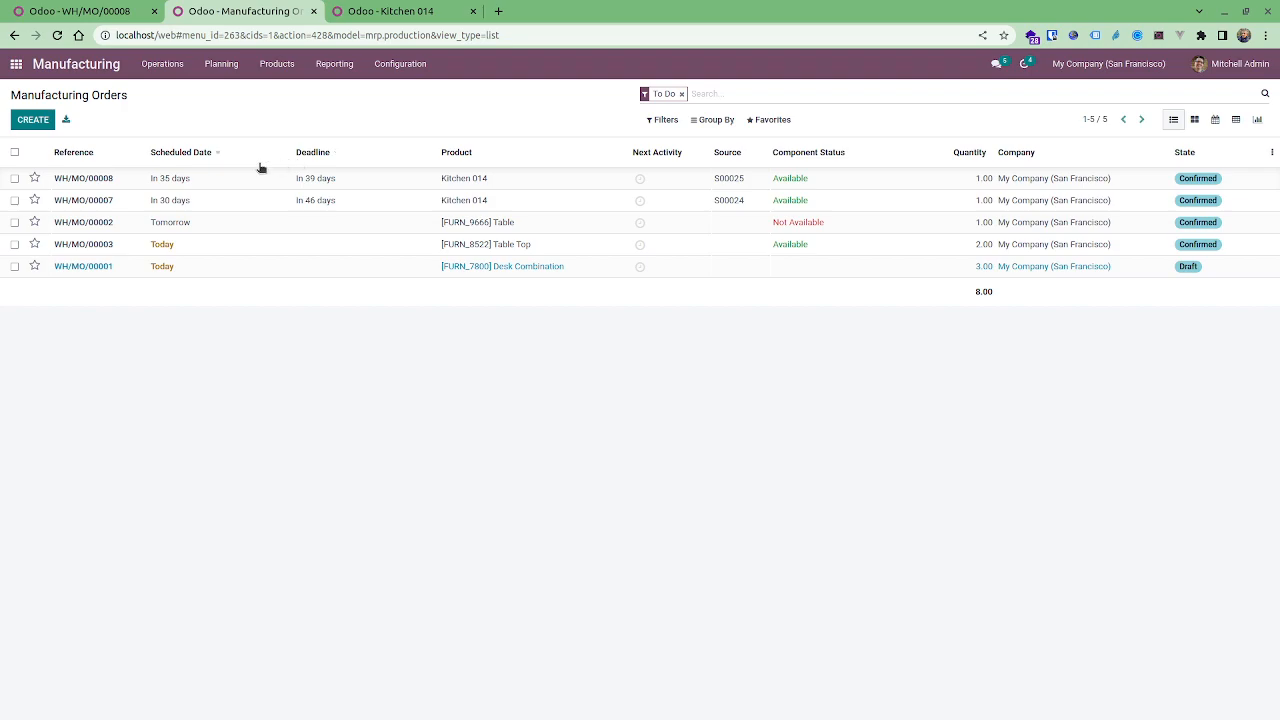
{"action": "mouse_move", "coordinate": [174, 186]}
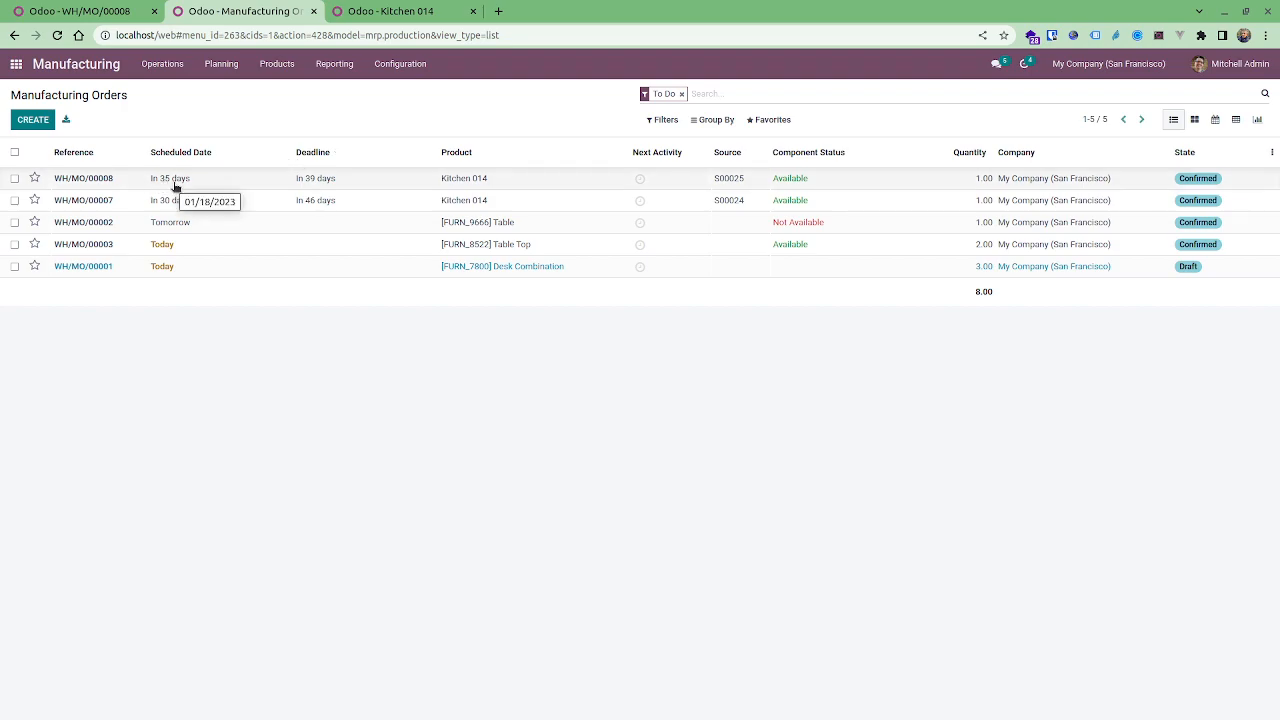
{"action": "left_click", "coordinate": [179, 180]}
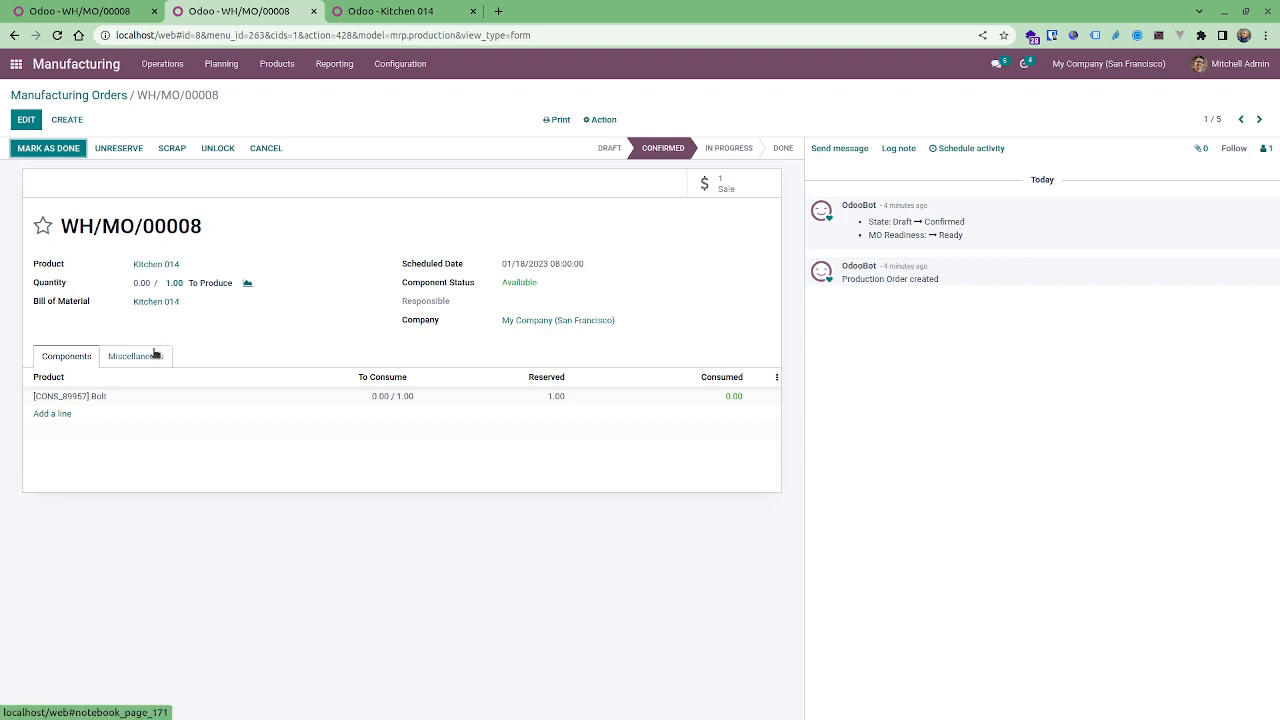
{"action": "left_click", "coordinate": [155, 354]}
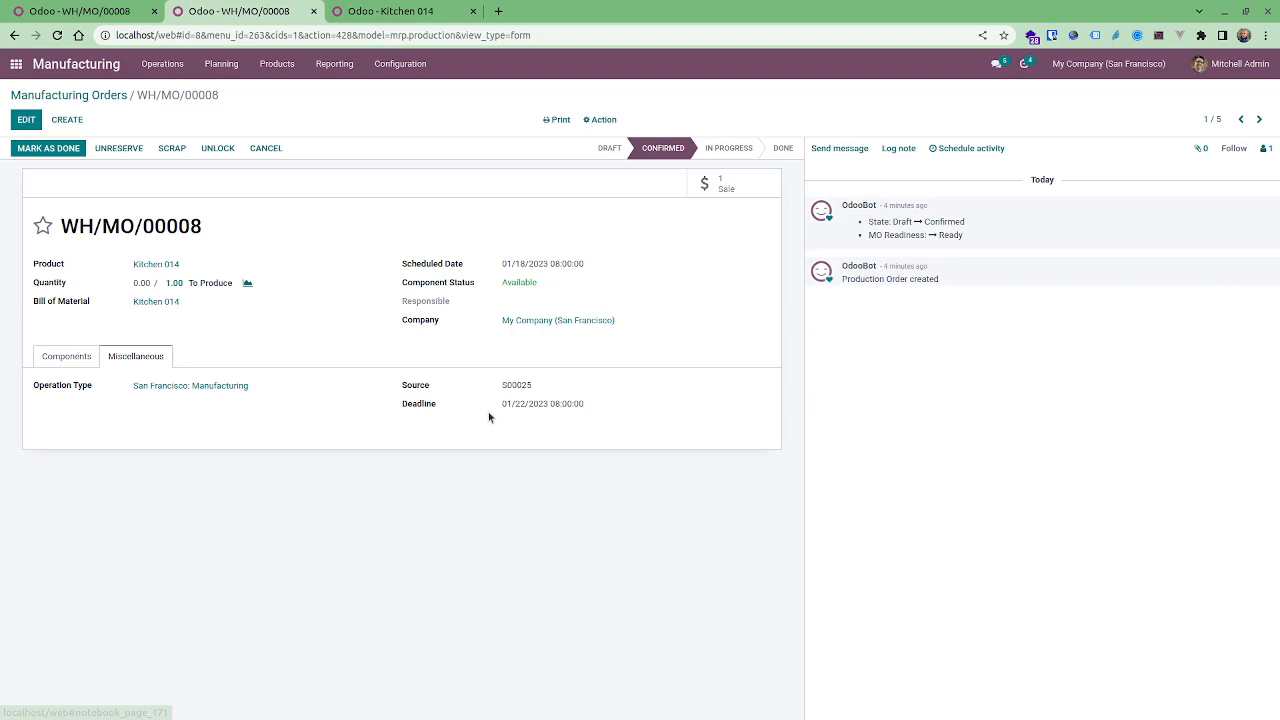
{"action": "left_click_drag", "start_coordinate": [502, 404], "coordinate": [566, 406]}
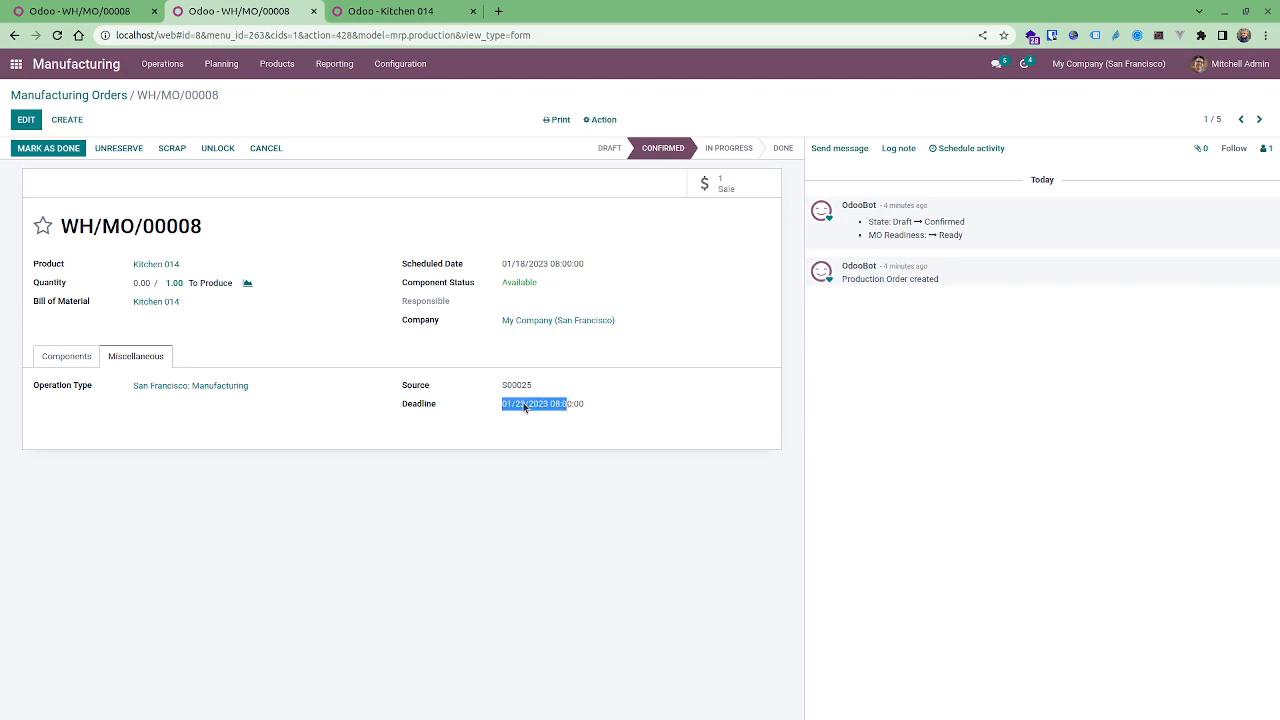
{"action": "left_click", "coordinate": [94, 95]}
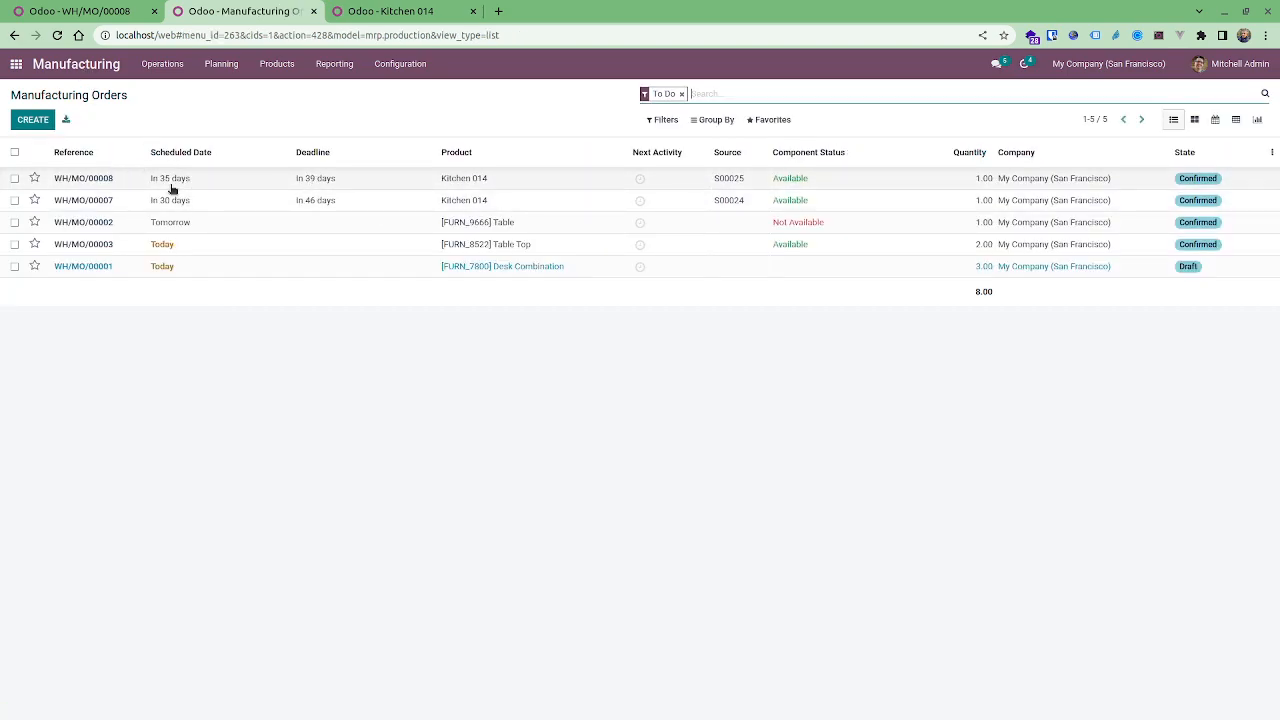
Go back to sales order S00025 in the first tab and review its delivery date under Other Info.
{"action": "mouse_move", "coordinate": [169, 187]}
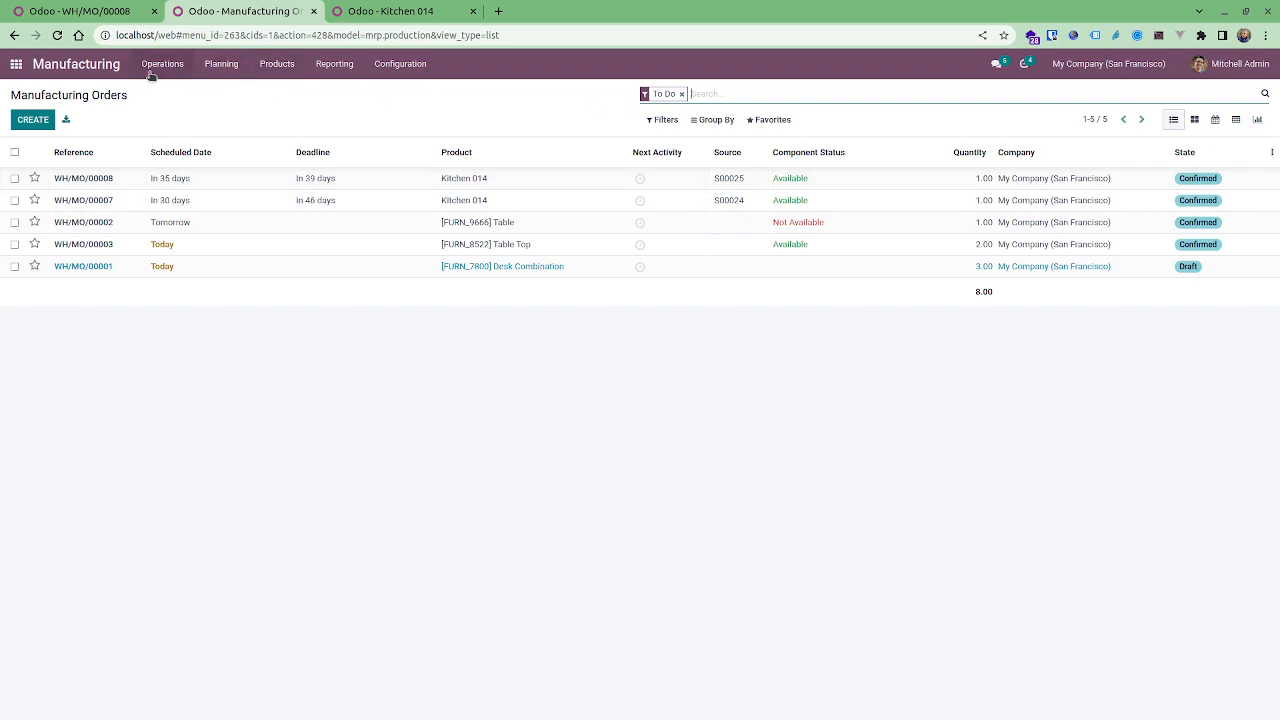
{"action": "left_click", "coordinate": [124, 12]}
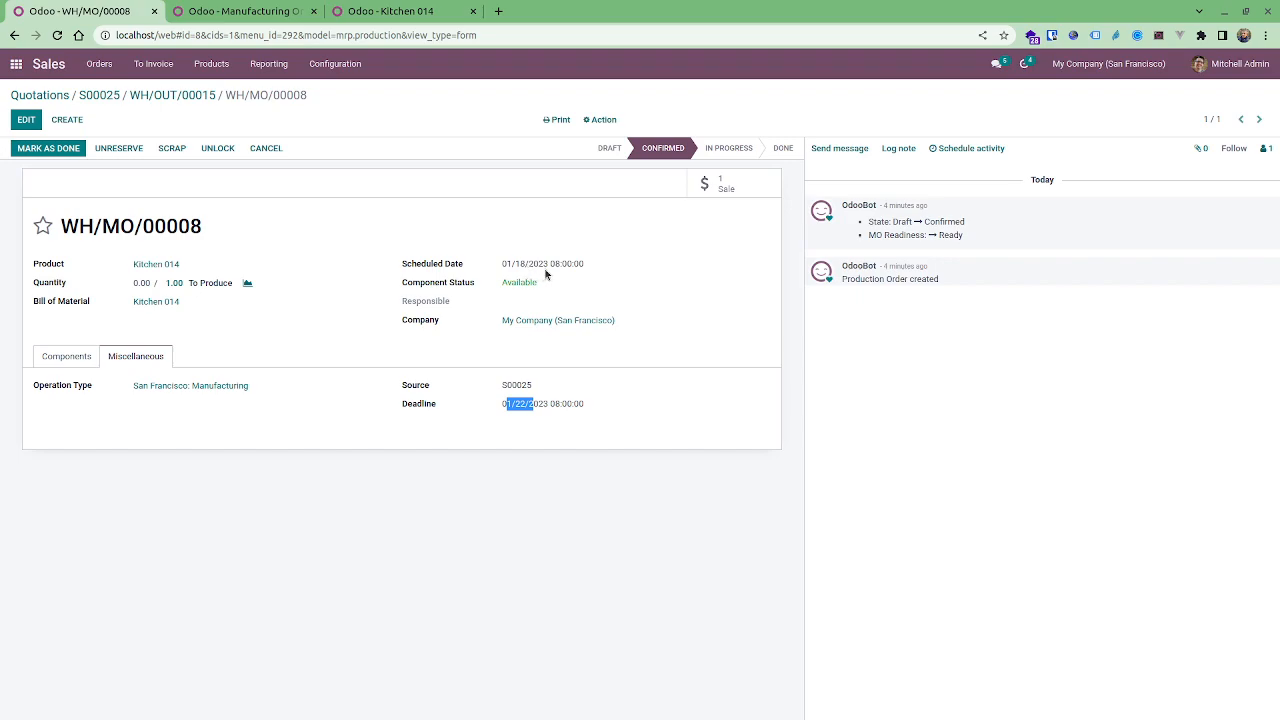
{"action": "left_click", "coordinate": [100, 95]}
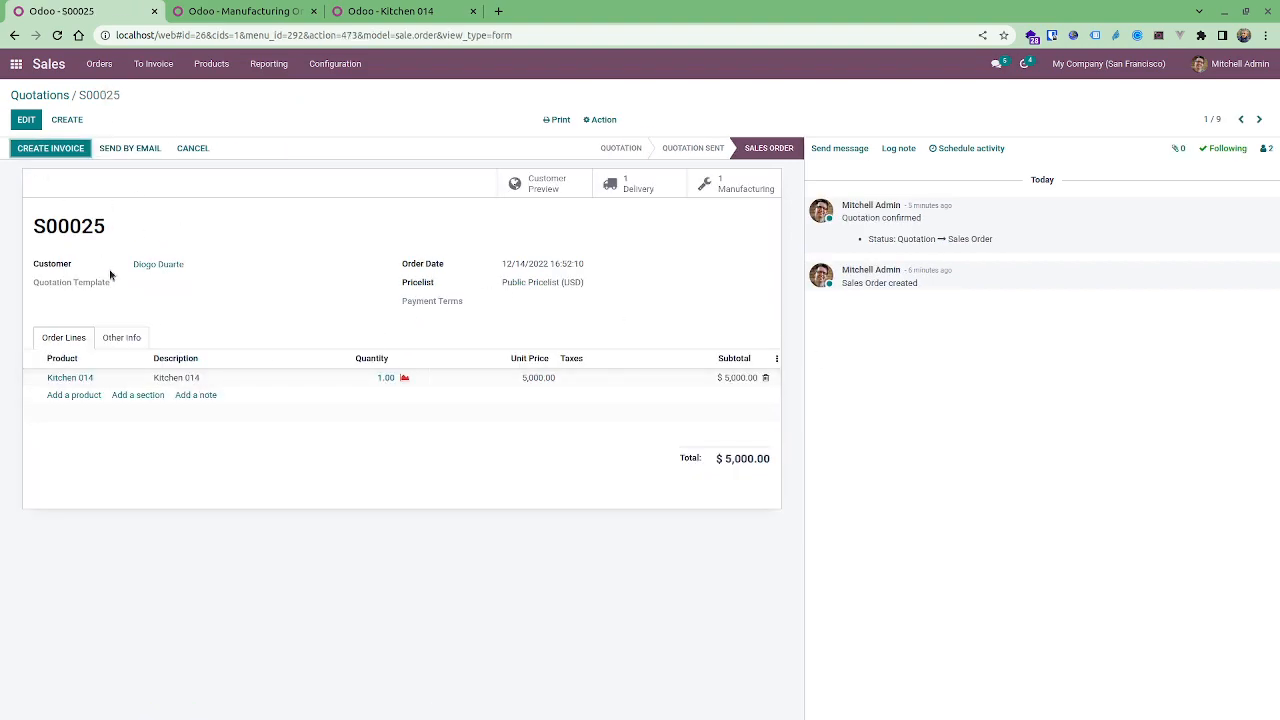
{"action": "left_click", "coordinate": [122, 337]}
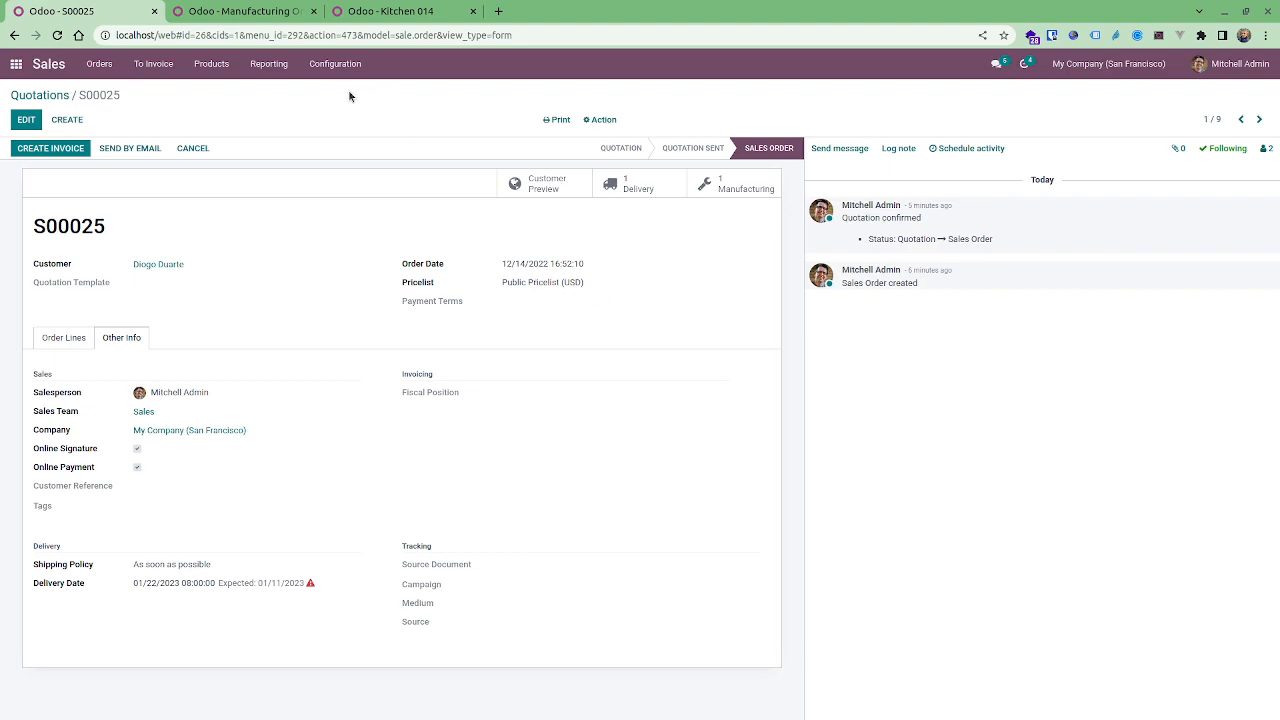
Open the Sales settings, search for "securi", and enable both Security Lead Time for Sales and manufacturing Security Lead Time.
{"action": "left_click", "coordinate": [353, 64]}
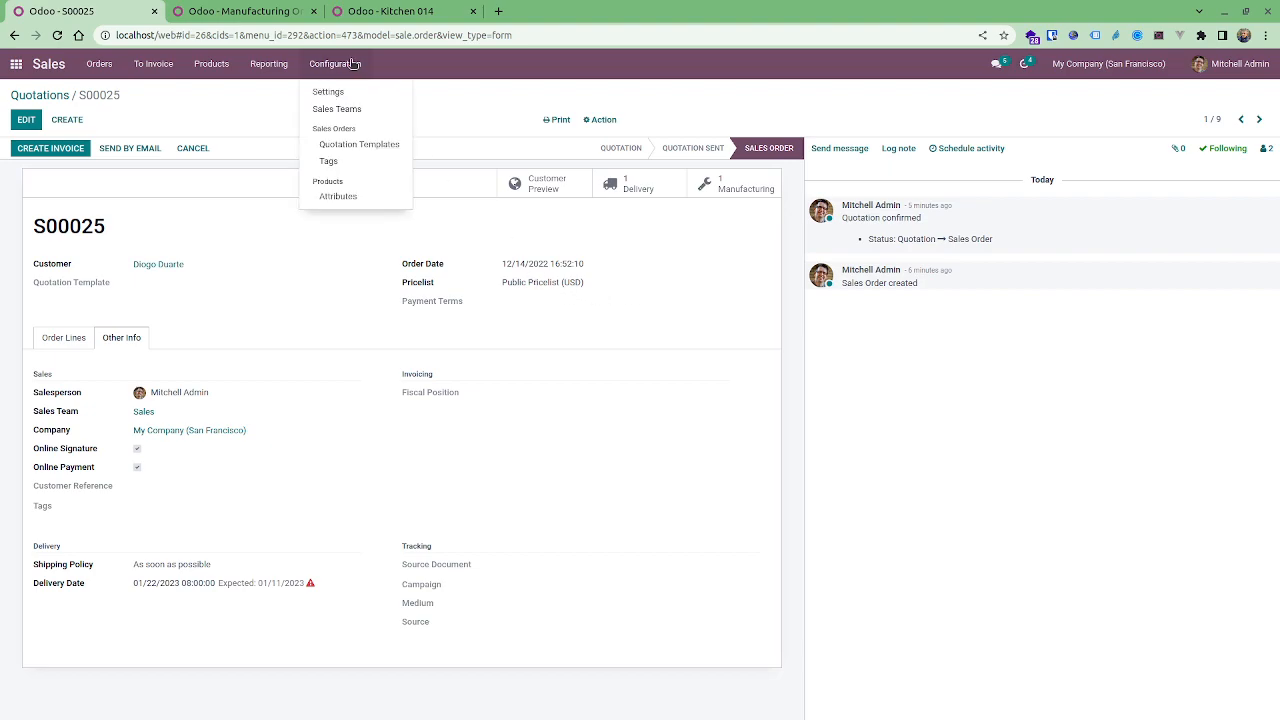
{"action": "left_click", "coordinate": [342, 91]}
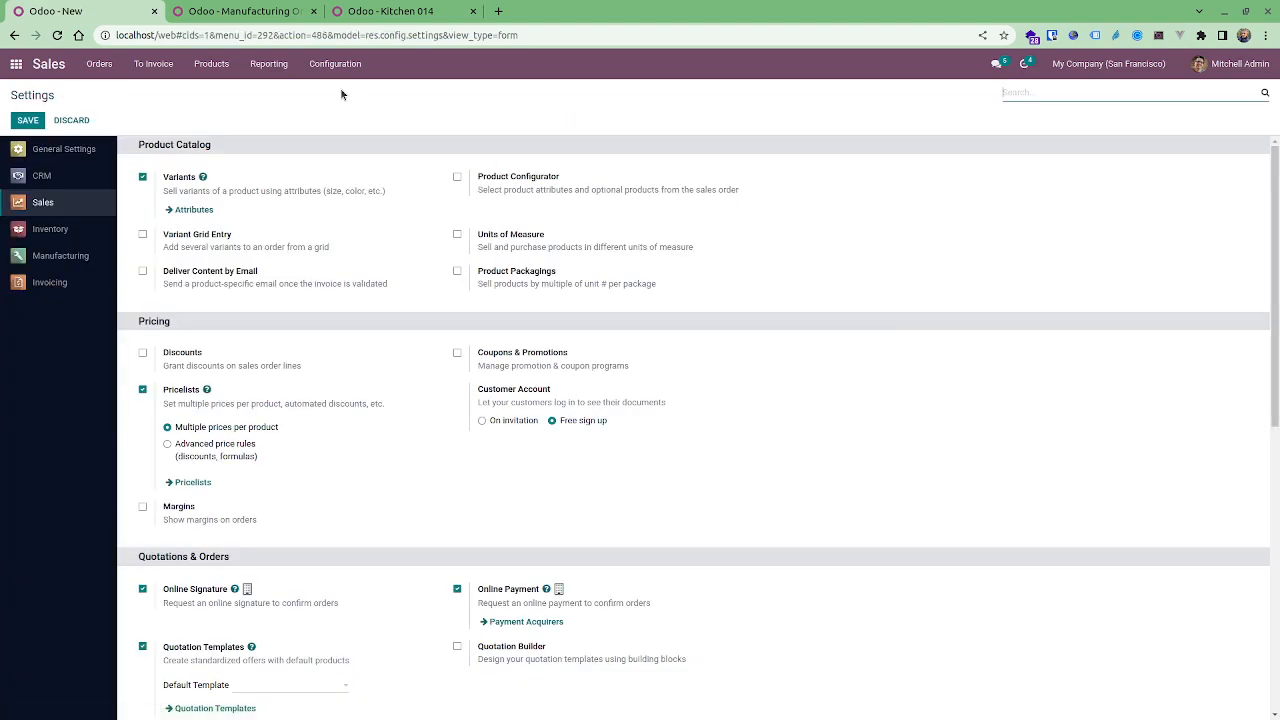
{"action": "type", "text": "securi"}
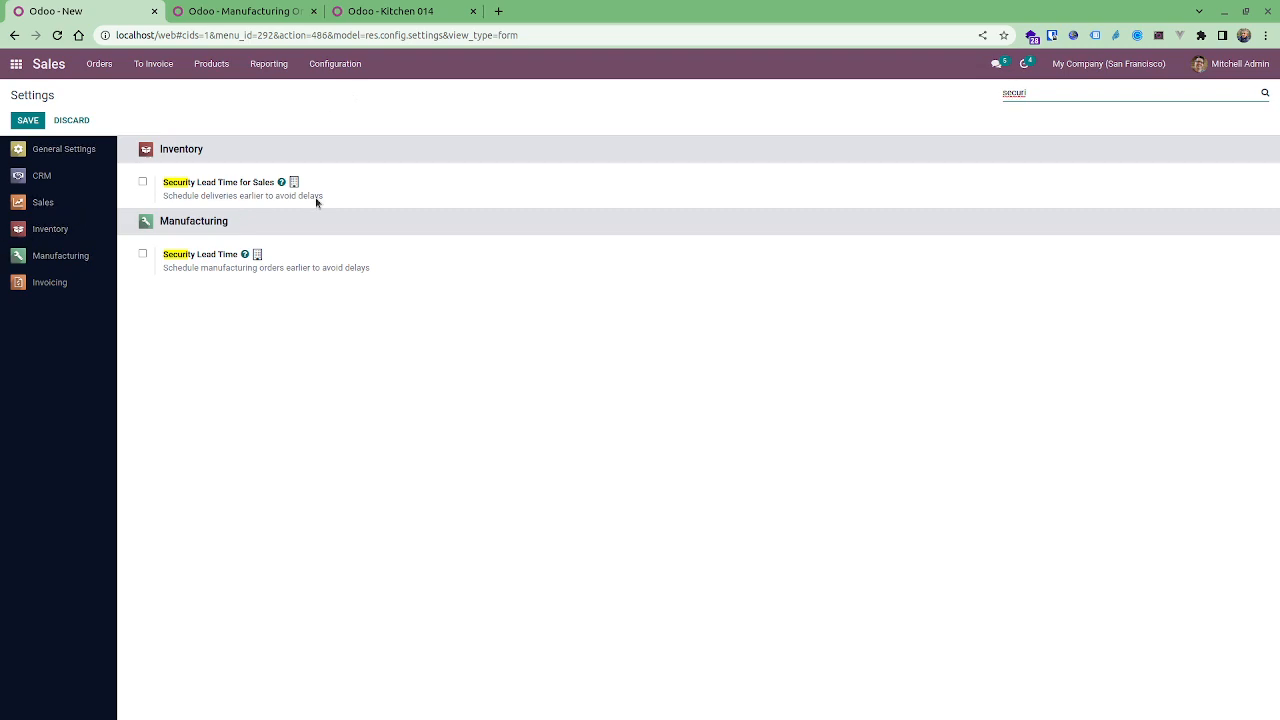
{"action": "left_click", "coordinate": [221, 255]}
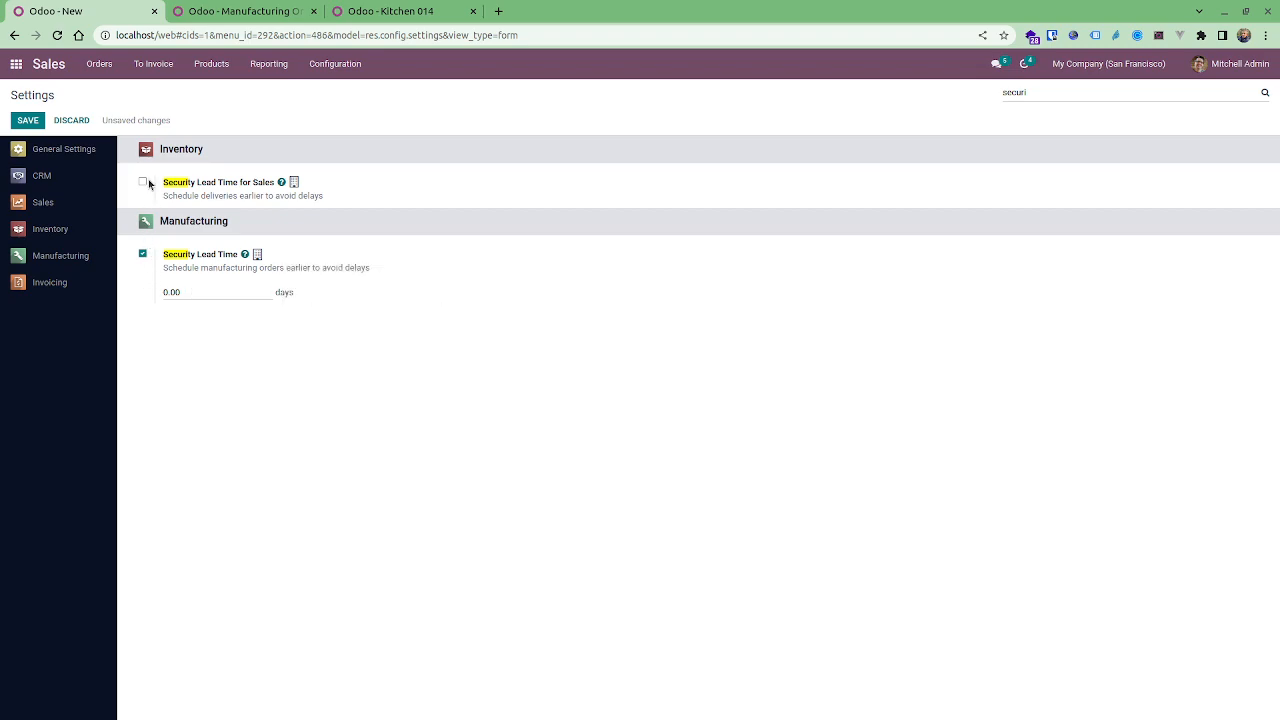
{"action": "left_click", "coordinate": [143, 184]}
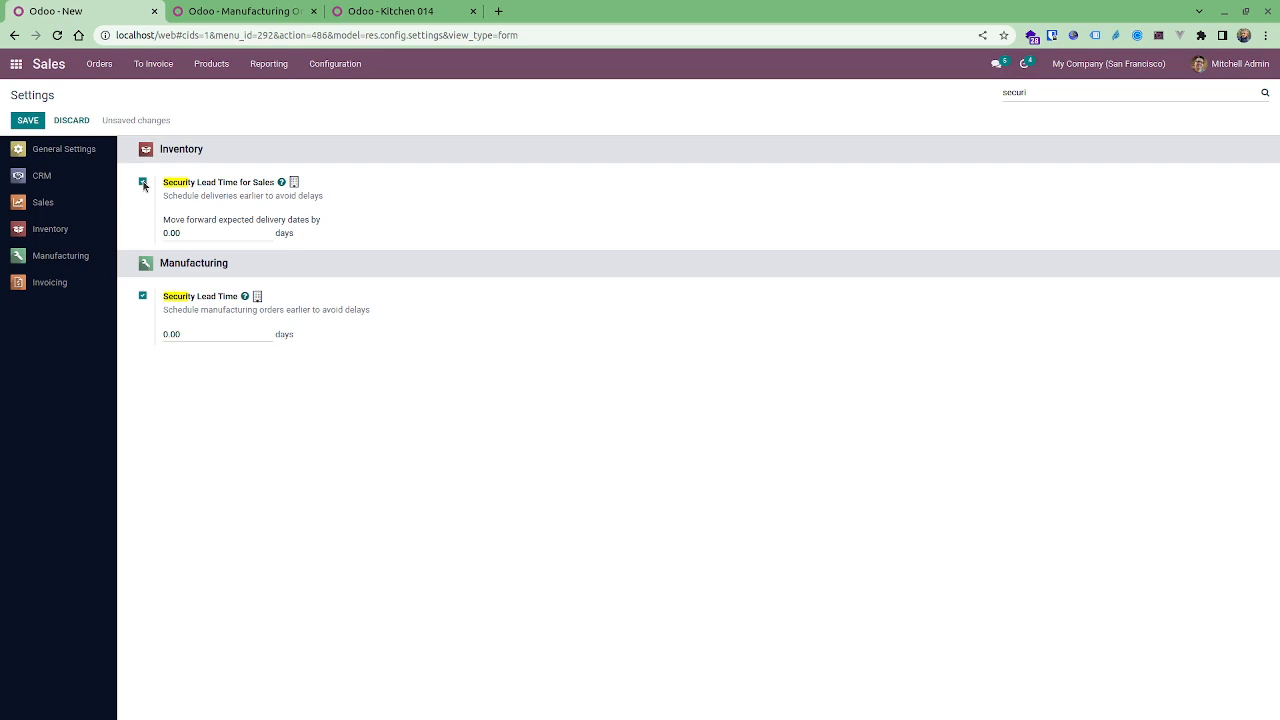